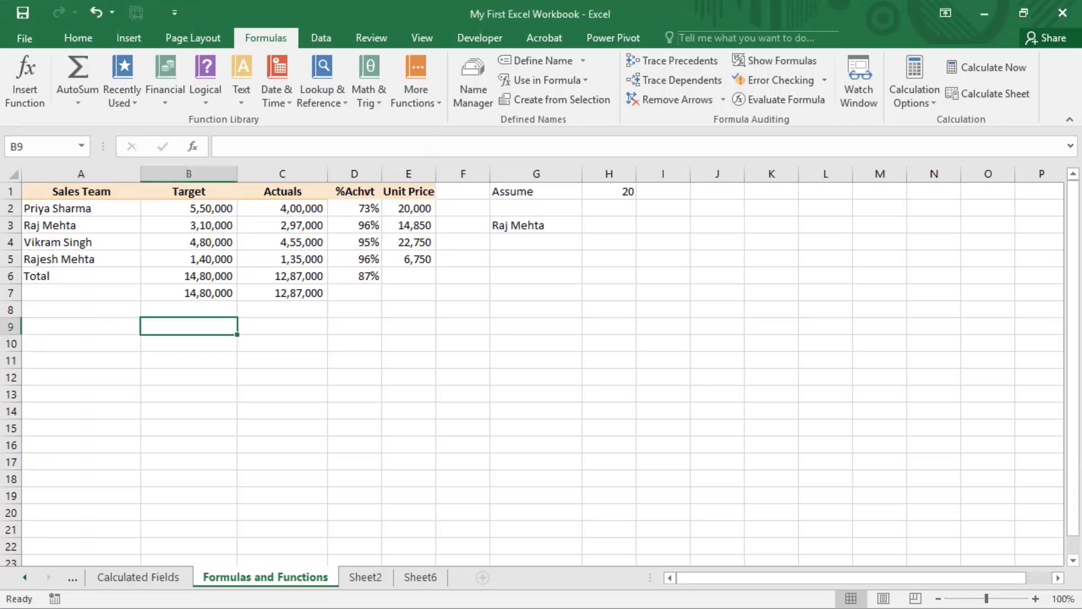
{"action": "left_click", "coordinate": [215, 343]}
{"action": "left_click", "coordinate": [200, 328]}
{"action": "key", "text": "Right"}
{"action": "key", "text": "Right"}
{"action": "key", "text": "Right"}
{"action": "key", "text": "Right"}
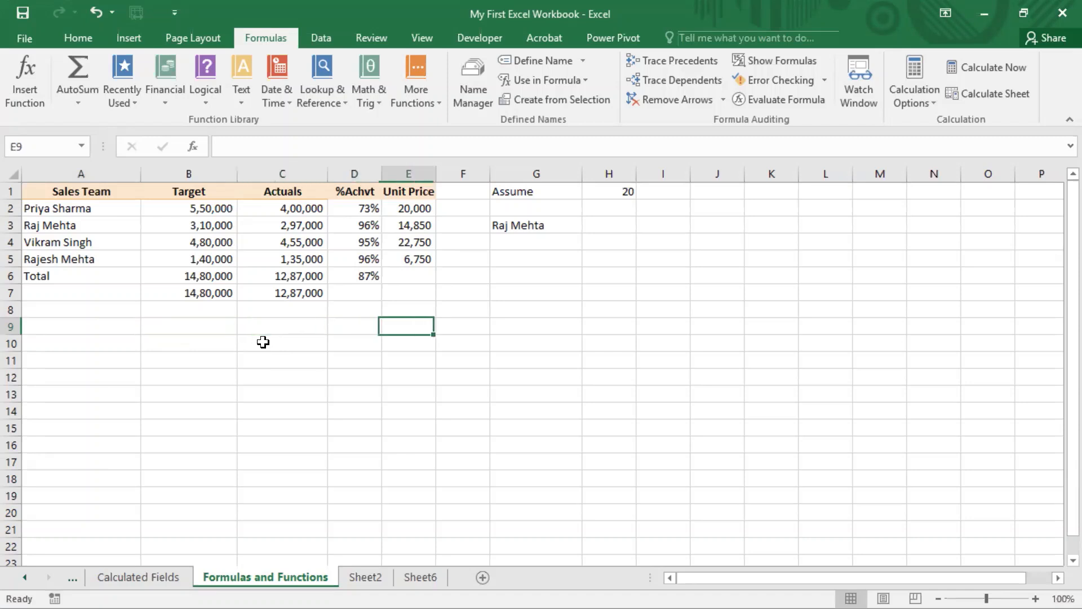
Step: Examine the cell references in the first unit price formula in E2
{"action": "key", "text": "Left"}
{"action": "key", "text": "Up"}
{"action": "key", "text": "Up"}
{"action": "key", "text": "Up"}
{"action": "key", "text": "Up"}
{"action": "key", "text": "Up"}
{"action": "key", "text": "Up"}
{"action": "key", "text": "Up"}
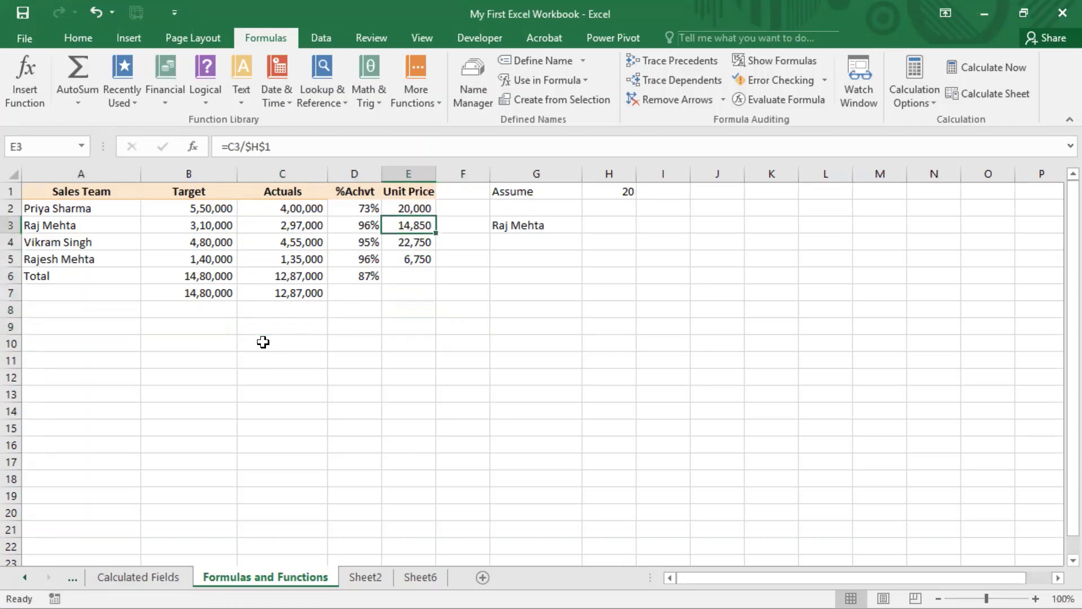
{"action": "key", "text": "F2"}
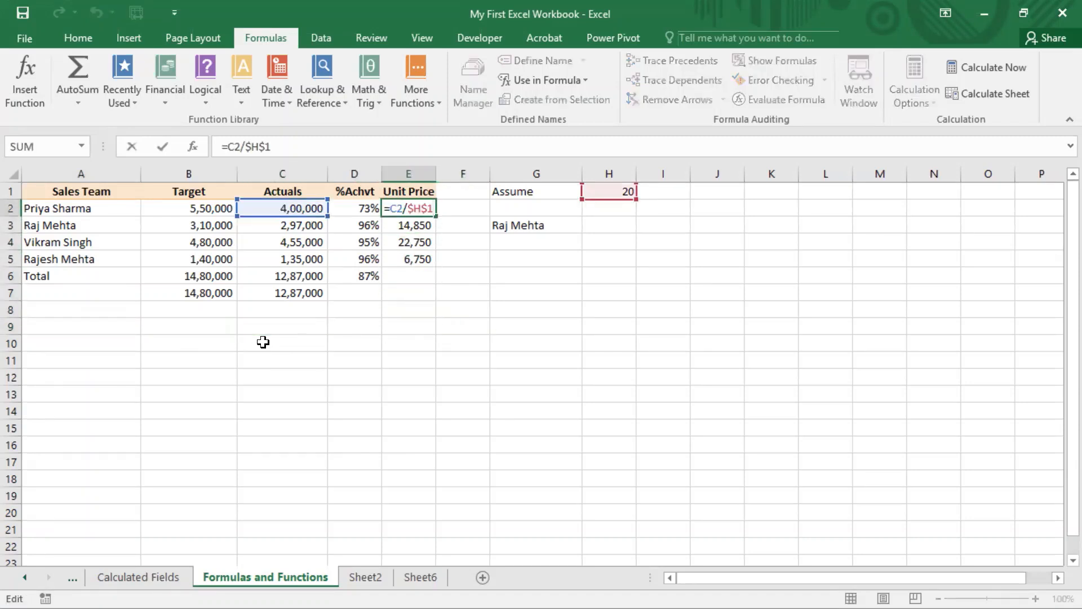
{"action": "key", "text": "Escape"}
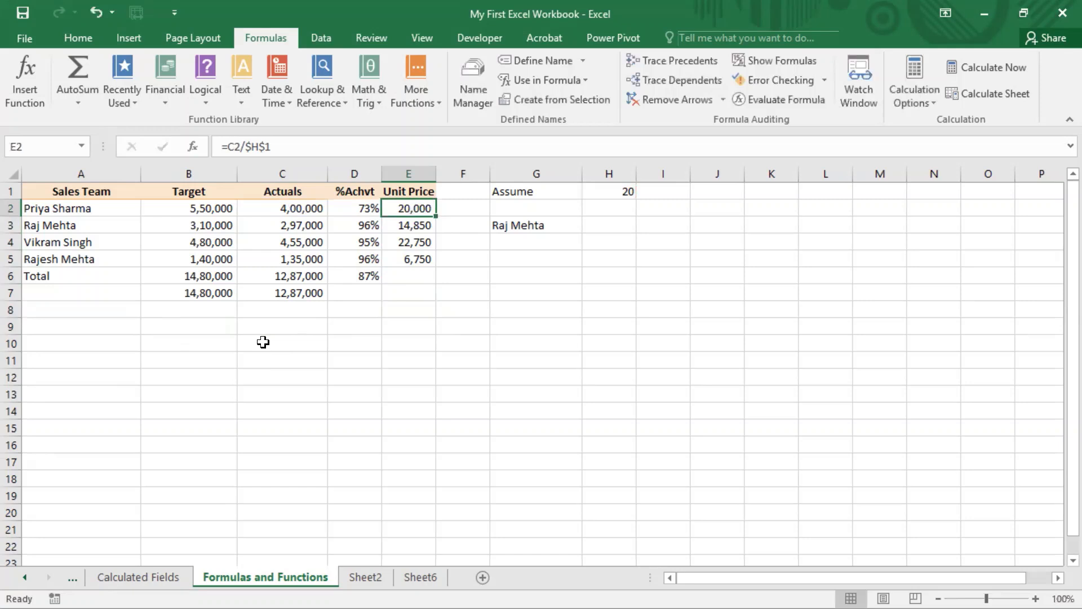
Step: Make the row of the H1 reference relative in E2 so the formula reads =C2/$H1
{"action": "key", "text": "F2"}
{"action": "key", "text": "Left"}
{"action": "key", "text": "Left"}
{"action": "key", "text": "Left"}
{"action": "key", "text": "Left"}
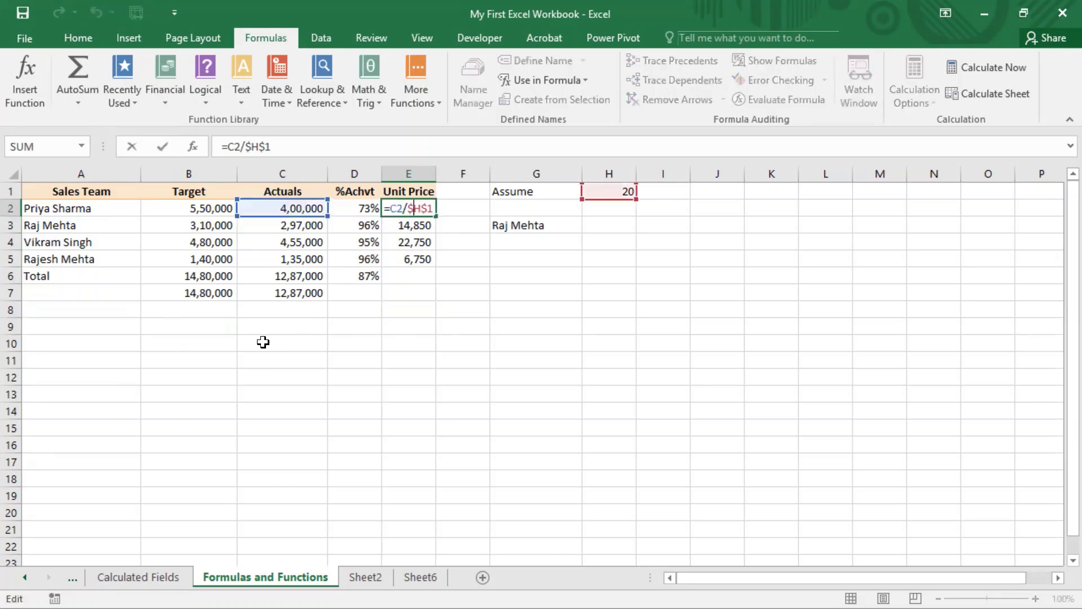
{"action": "key", "text": "Delete"}
{"action": "key", "text": "Right"}
{"action": "key", "text": "Left"}
{"action": "type", "text": "$"}
{"action": "key", "text": "BackSpace"}
{"action": "key", "text": "Return"}
Step: Copy the unit price formula from E2 into E3:E5
{"action": "key", "text": "Up"}
{"action": "key", "text": "ctrl+c"}
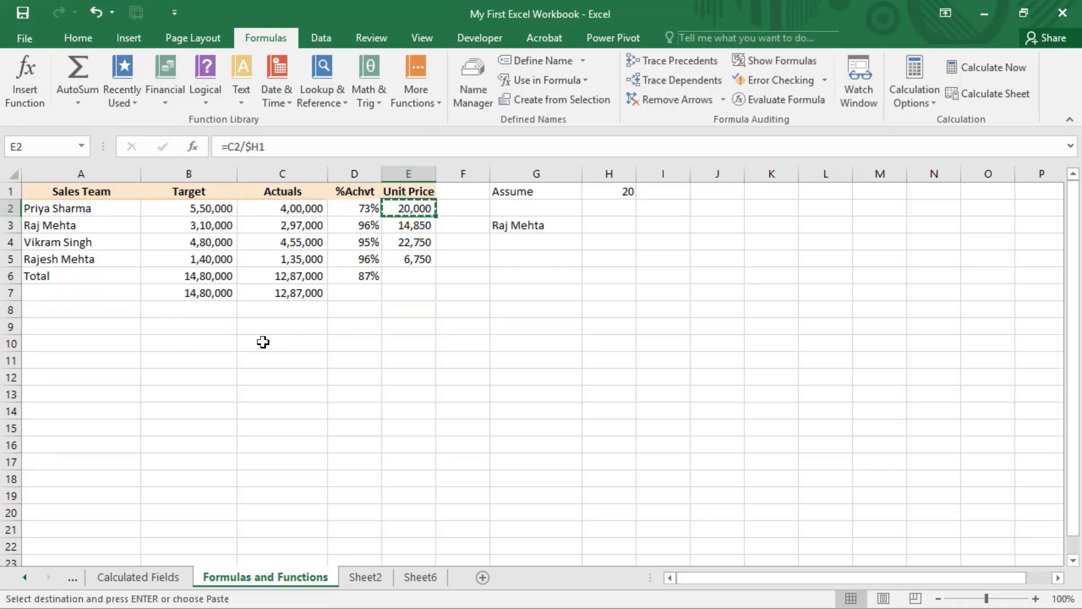
{"action": "key", "text": "Down"}
{"action": "key", "text": "shift+Down"}
{"action": "key", "text": "shift+Down"}
{"action": "key", "text": "ctrl+v"}
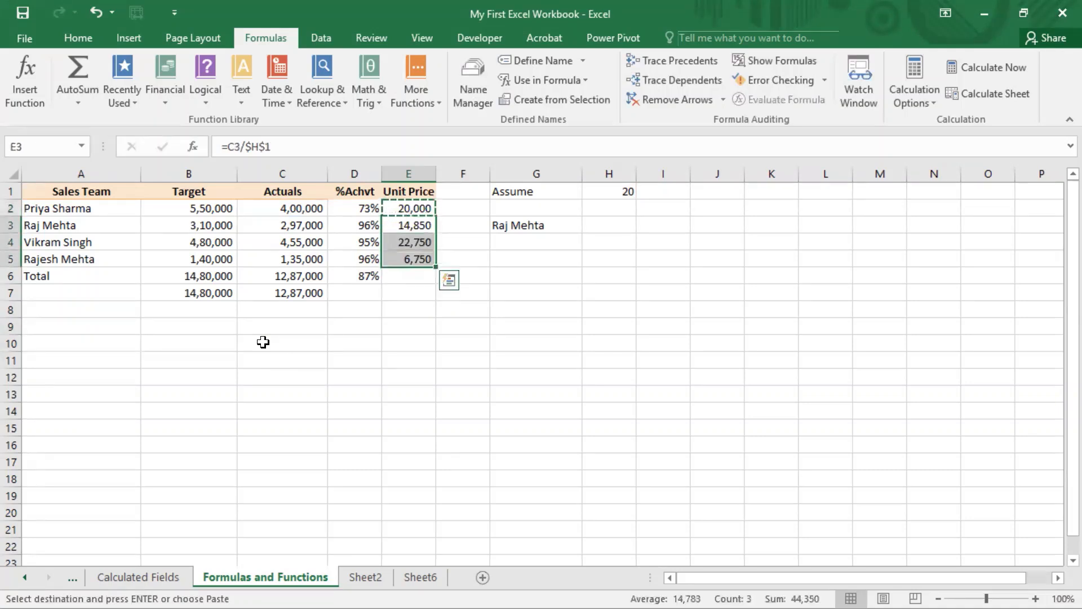
{"action": "key", "text": "ctrl+v"}
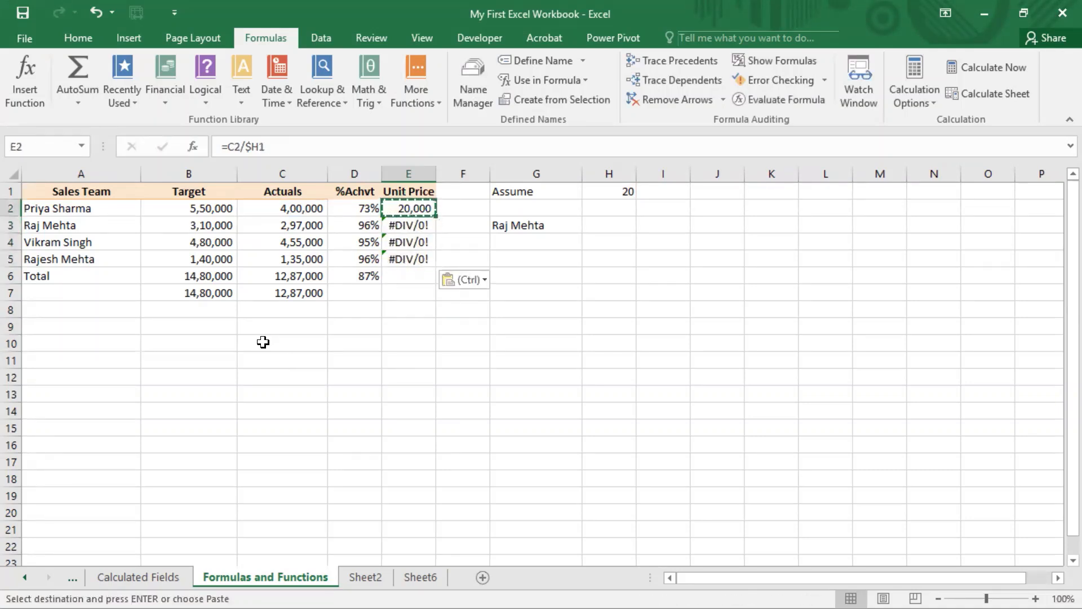
Step: Examine how the column H reference shifts in the unit price formulas down to E5
{"action": "key", "text": "Escape"}
{"action": "key", "text": "F2"}
{"action": "key", "text": "Return"}
{"action": "key", "text": "F2"}
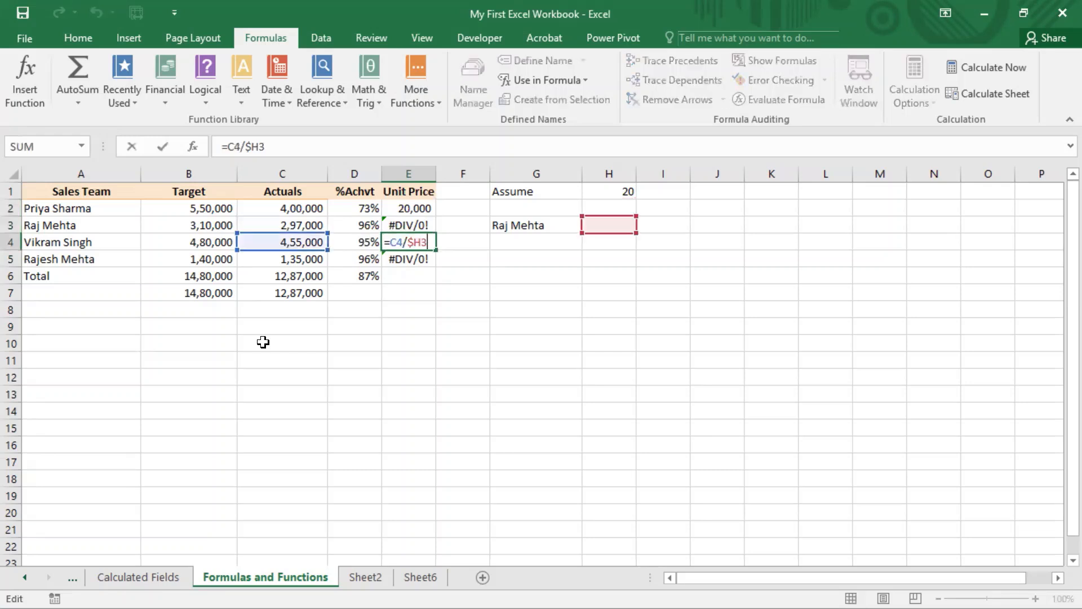
{"action": "key", "text": "Escape"}
{"action": "key", "text": "Down"}
{"action": "key", "text": "F2"}
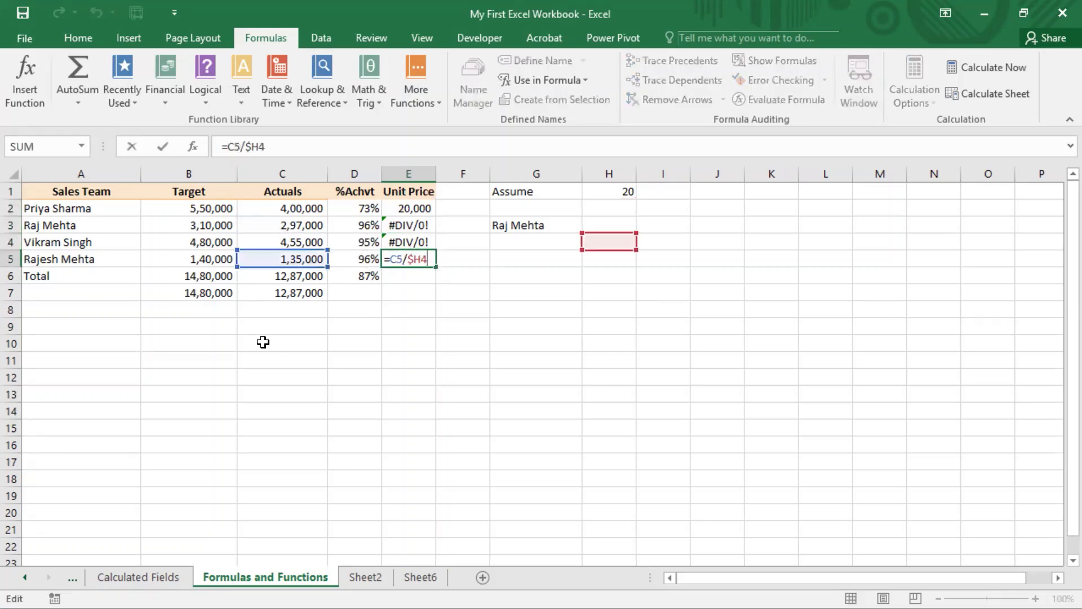
{"action": "key", "text": "Escape"}
Step: Copy the formula from E5 to G5 and check its column-locked reference
{"action": "key", "text": "ctrl+c"}
{"action": "key", "text": "Right"}
{"action": "key", "text": "Right"}
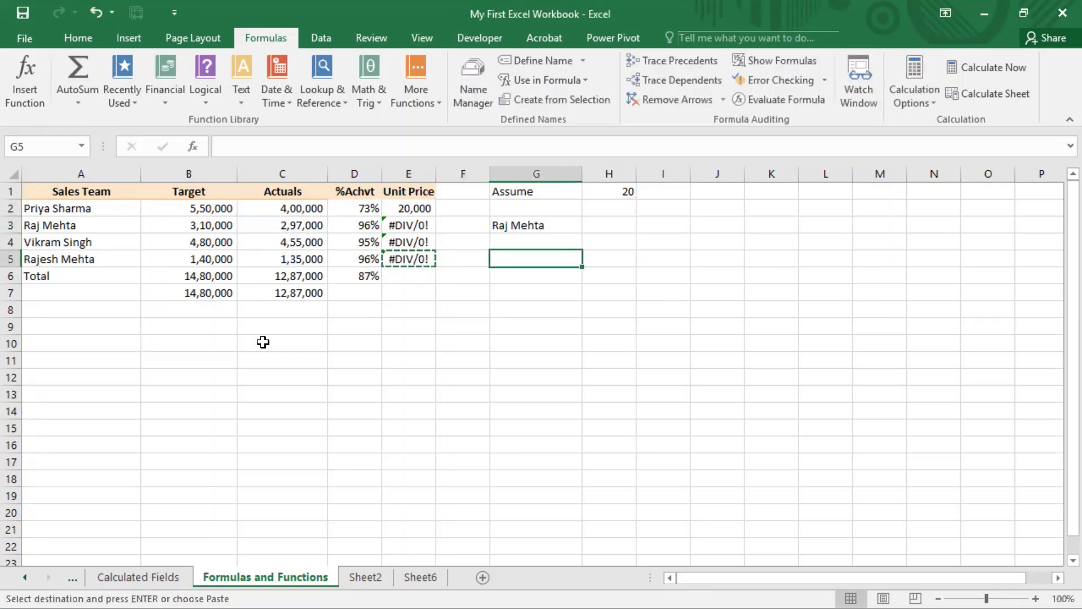
{"action": "key", "text": "ctrl+v"}
{"action": "key", "text": "F2"}
{"action": "key", "text": "Left"}
{"action": "key", "text": "Left"}
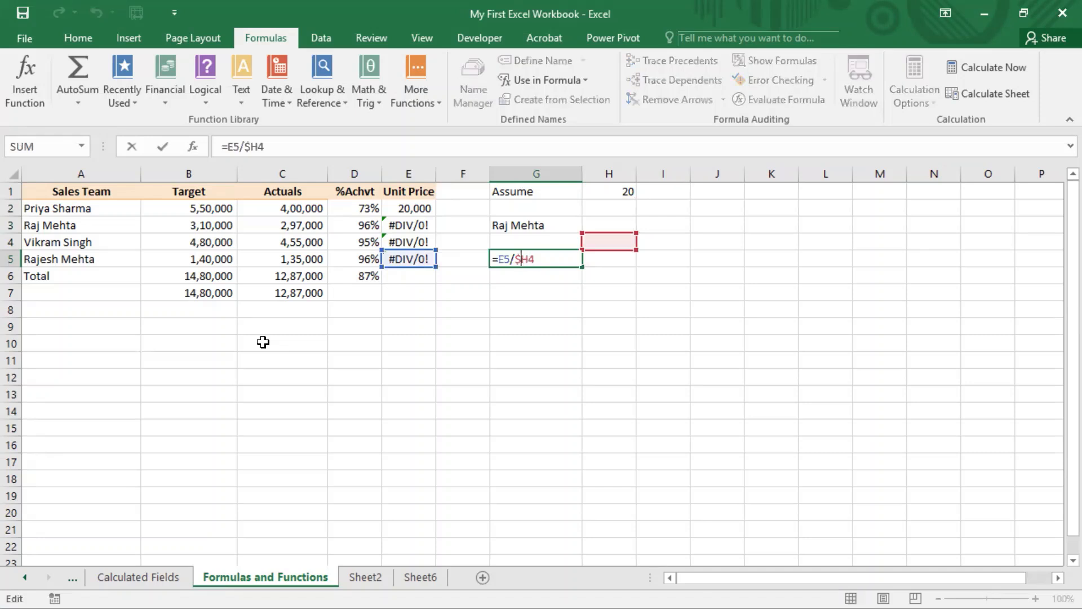
{"action": "key", "text": "Right"}
{"action": "key", "text": "shift+Left"}
{"action": "key", "text": "Escape"}
Step: Compare the formulas in E5 and G5, and clear the copied one from G5
{"action": "key", "text": "Left"}
{"action": "key", "text": "Left"}
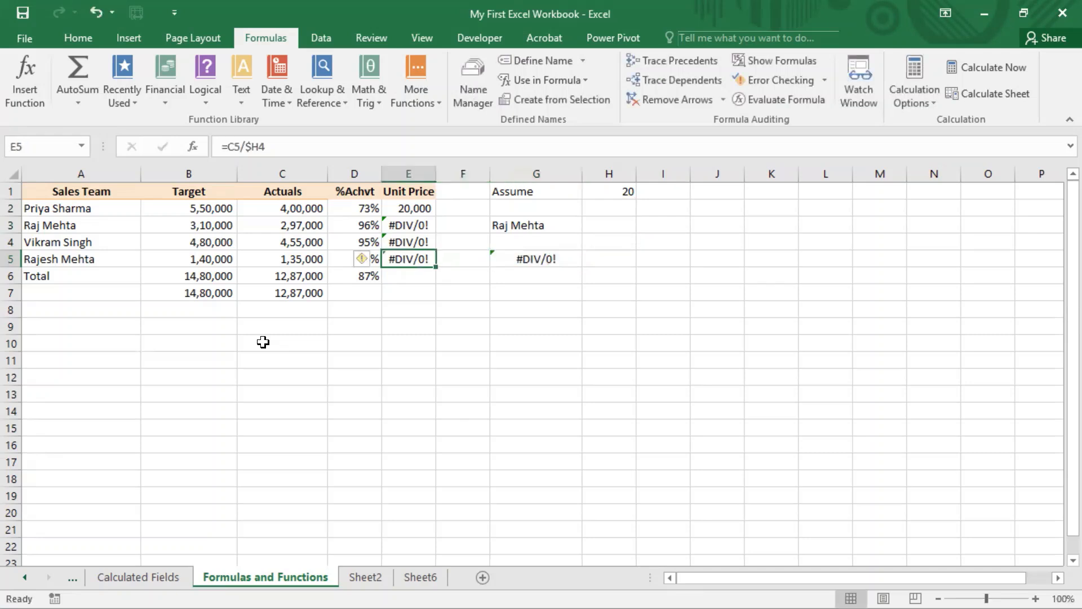
{"action": "key", "text": "Right"}
{"action": "key", "text": "Right"}
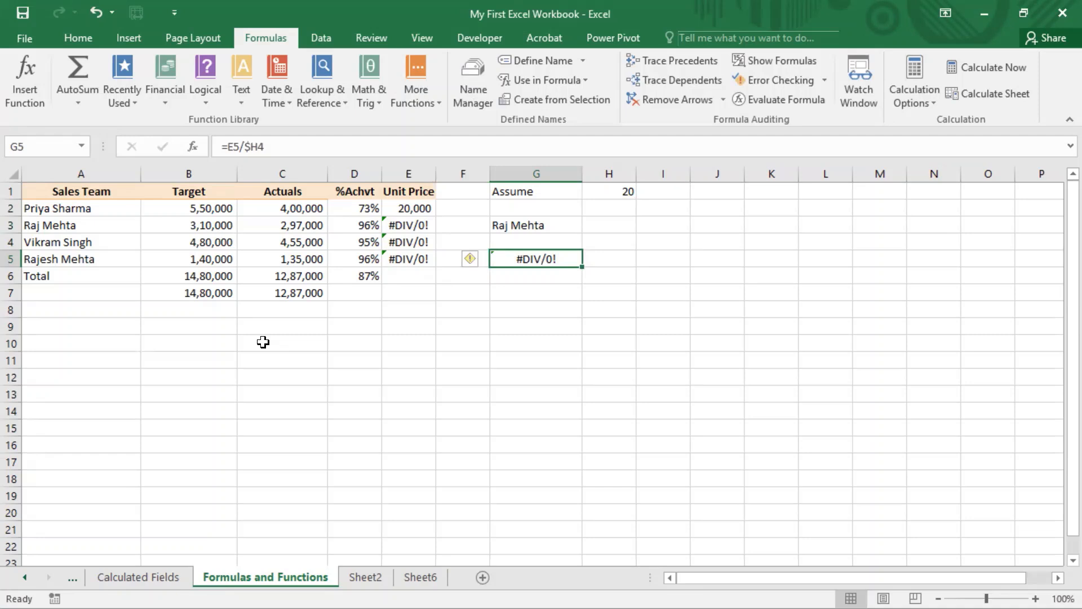
{"action": "key", "text": "Delete"}
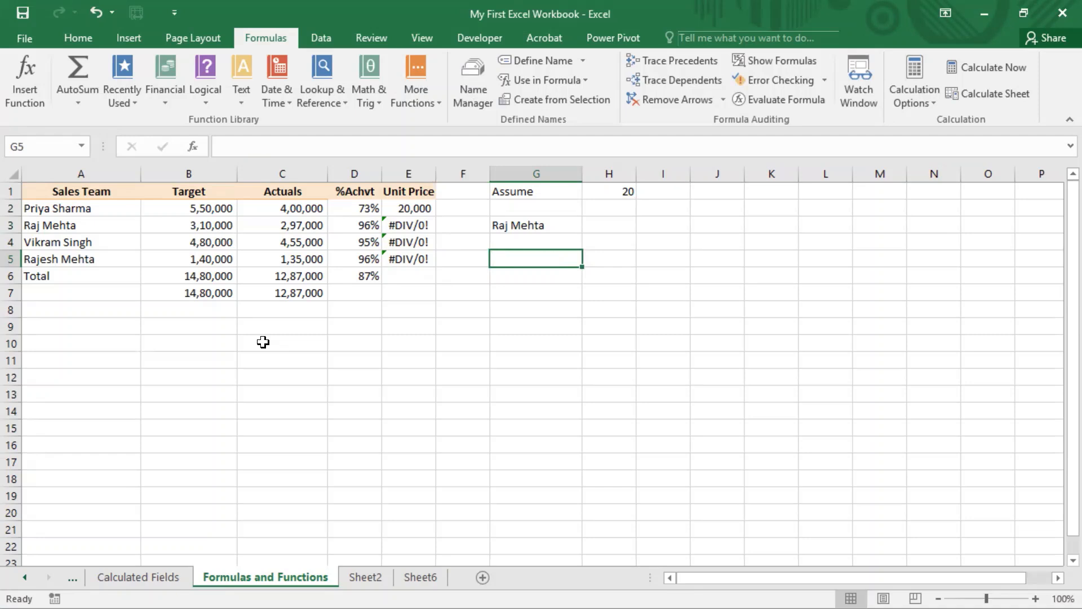
Step: Change the reference in E2 to a row-locked one so the formula reads =C2/H$1
{"action": "key", "text": "Left"}
{"action": "key", "text": "Left"}
{"action": "key", "text": "ctrl+Up"}
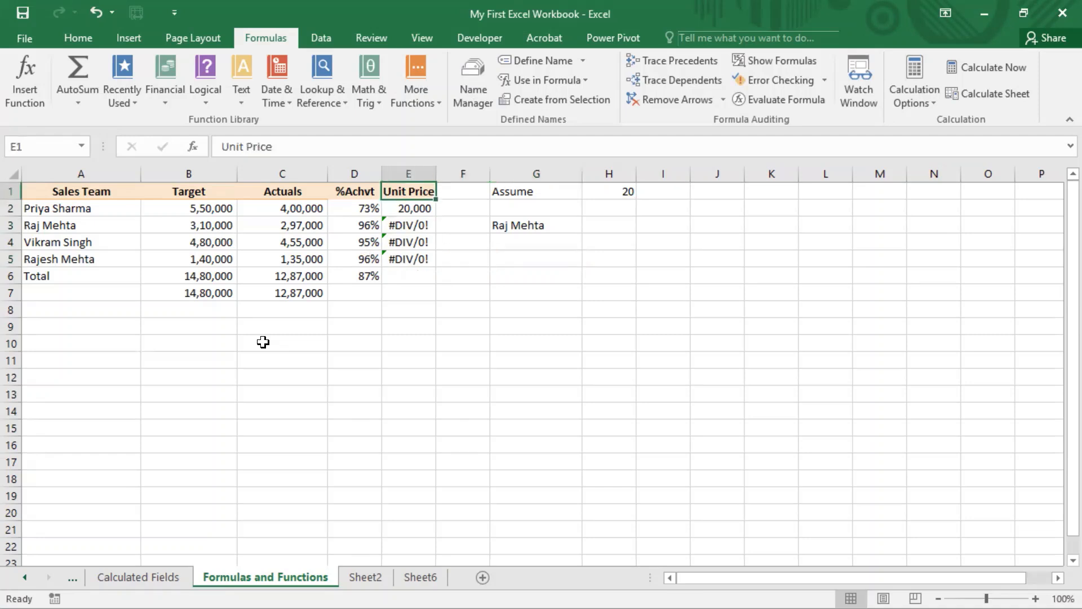
{"action": "key", "text": "Down"}
{"action": "key", "text": "Down"}
{"action": "key", "text": "Up"}
{"action": "key", "text": "F2"}
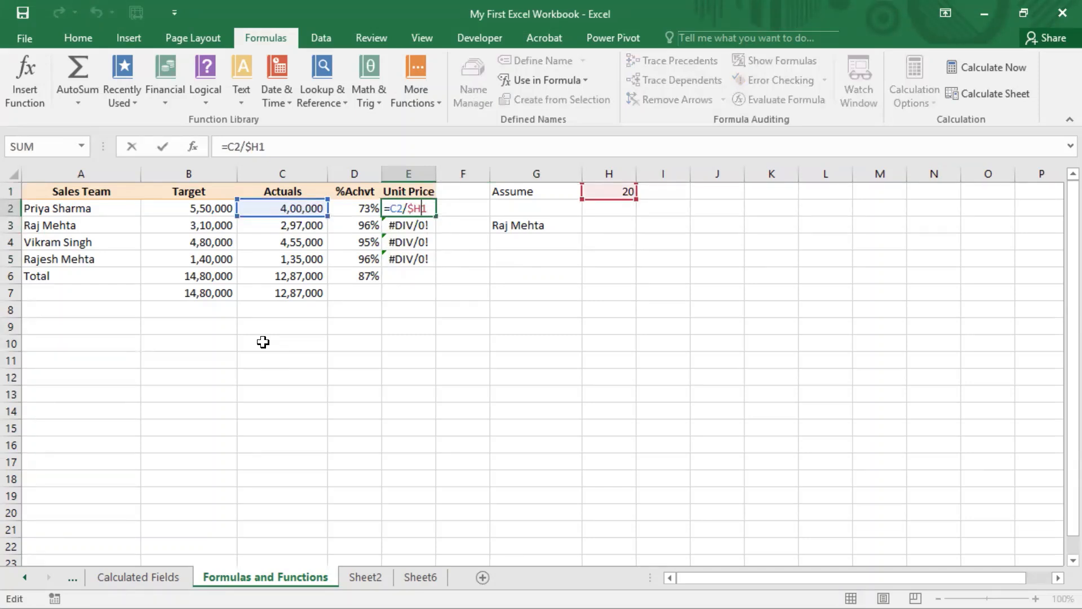
{"action": "key", "text": "F4"}
{"action": "key", "text": "F4"}
{"action": "key", "text": "F4"}
{"action": "key", "text": "ctrl+Return"}
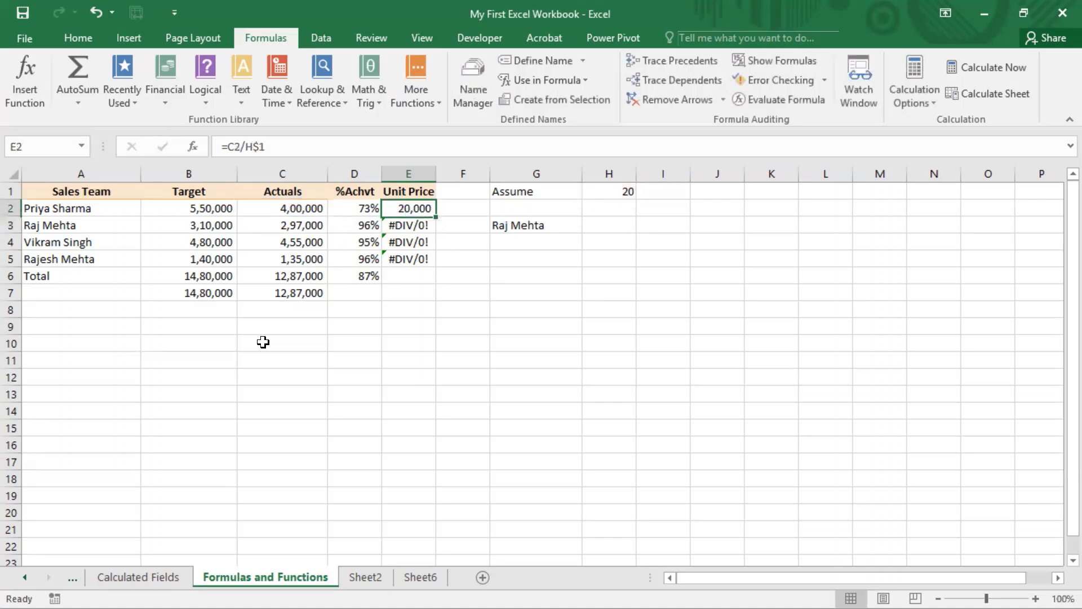
Step: Copy the row-locked formula in E2 over the unit price range E2:E5
{"action": "key", "text": "ctrl+c"}
{"action": "key", "text": "shift+Down"}
{"action": "key", "text": "shift+Down"}
{"action": "key", "text": "shift+Down"}
{"action": "key", "text": "ctrl+v"}
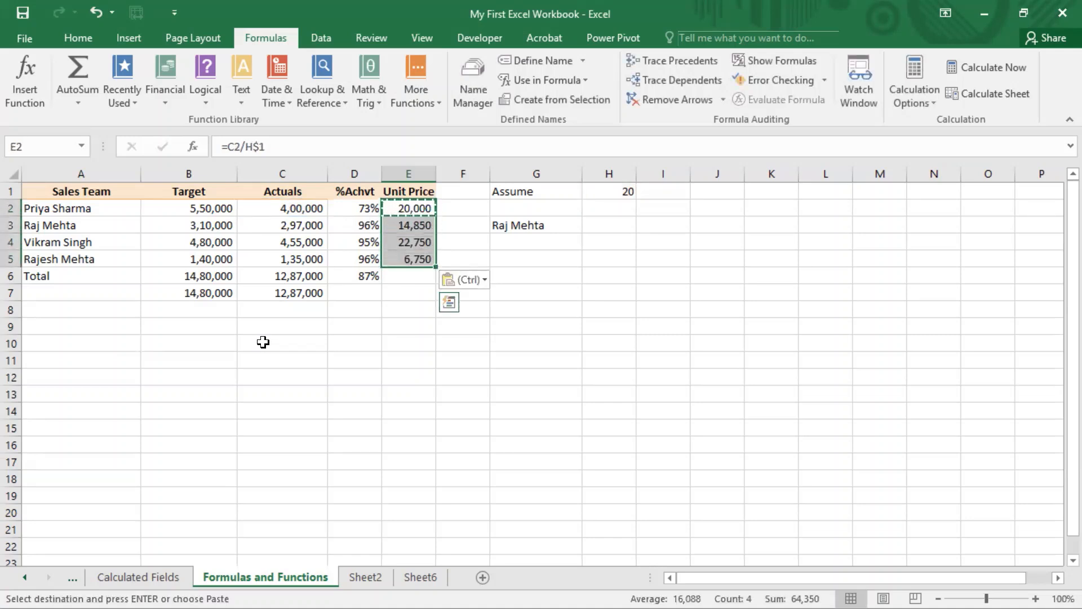
Step: Paste the copied E2 unit price formula into I3
{"action": "key", "text": "Down"}
{"action": "key", "text": "Right"}
{"action": "key", "text": "Right"}
{"action": "key", "text": "Right"}
{"action": "key", "text": "Right"}
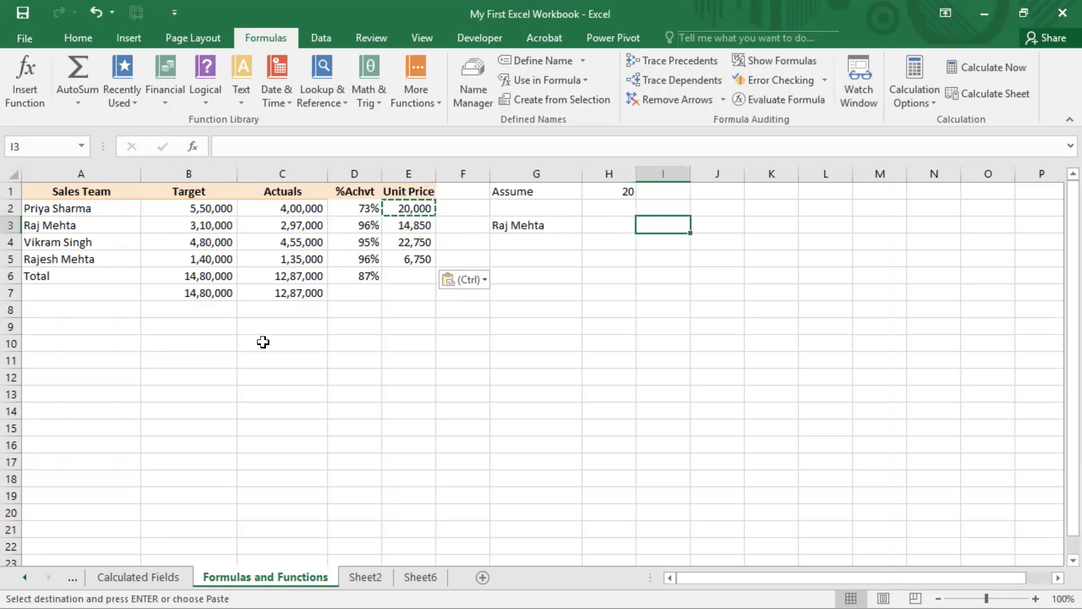
{"action": "key", "text": "ctrl+v"}
Step: Examine the relative column and locked row of the divisor reference in the I3 formula
{"action": "key", "text": "F2"}
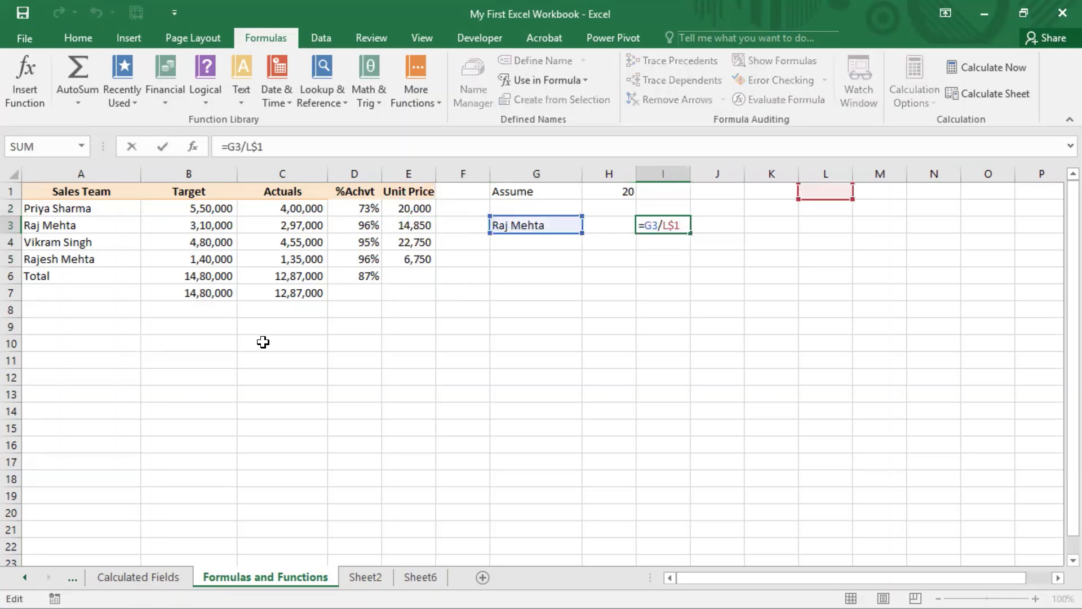
{"action": "key", "text": "Left"}
{"action": "key", "text": "Left"}
{"action": "key", "text": "Left"}
{"action": "left_click", "coordinate": [12, 191]}
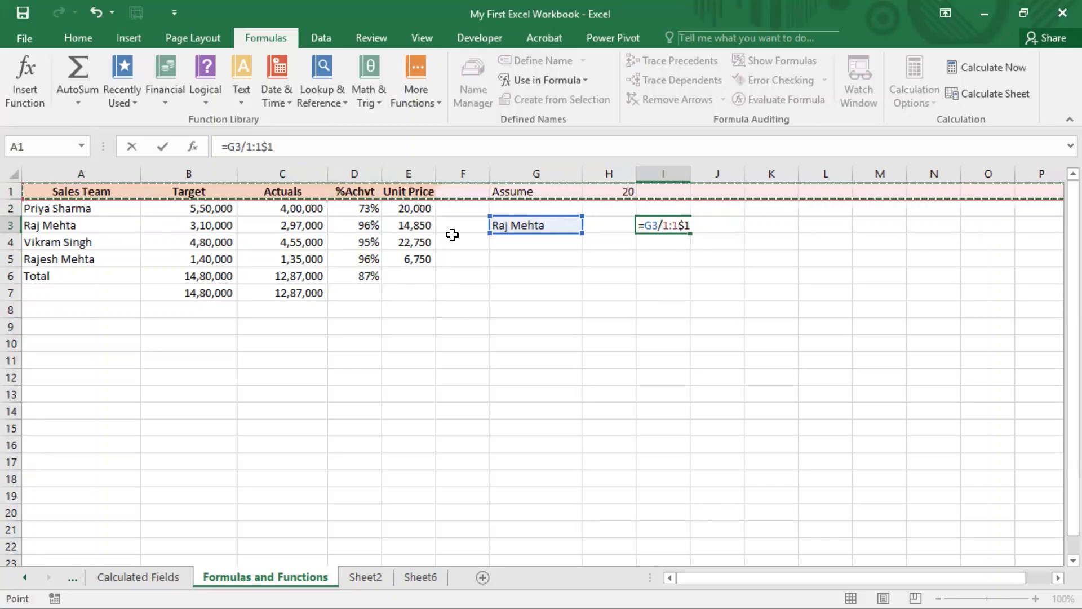
{"action": "left_click", "coordinate": [609, 169]}
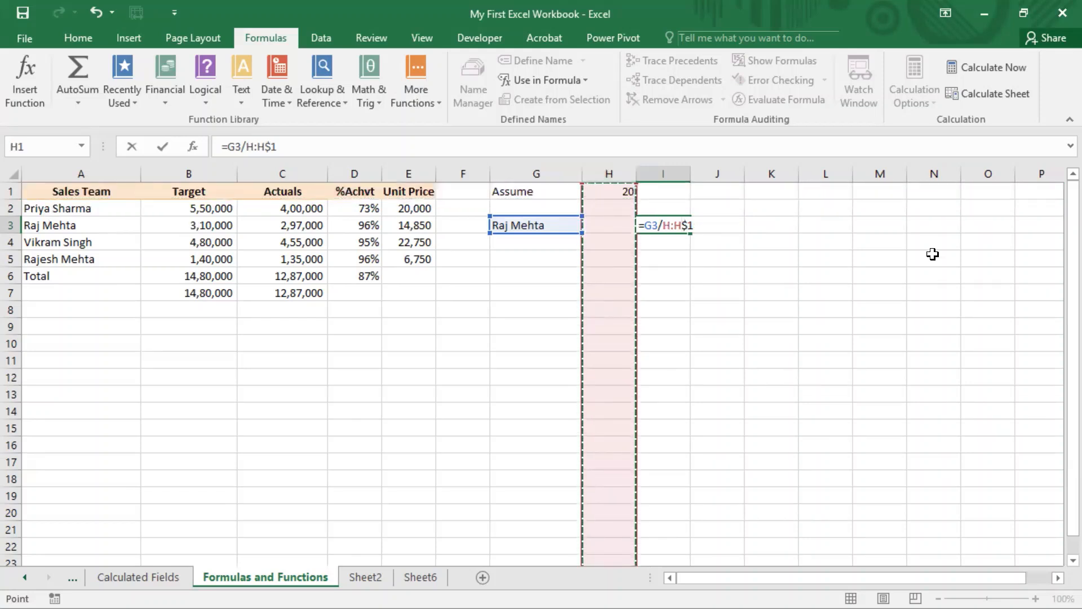
{"action": "key", "text": "Escape"}
{"action": "key", "text": "F2"}
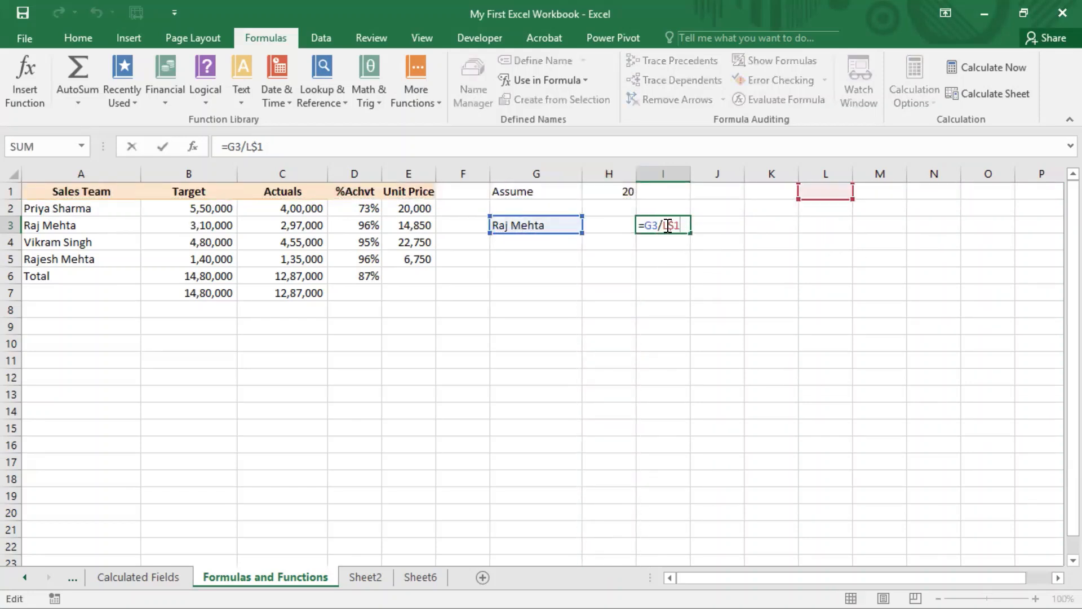
{"action": "left_click_drag", "start_coordinate": [668, 224], "coordinate": [666, 224]}
{"action": "left_click_drag", "start_coordinate": [680, 225], "coordinate": [670, 225]}
{"action": "key", "text": "ctrl+Return"}
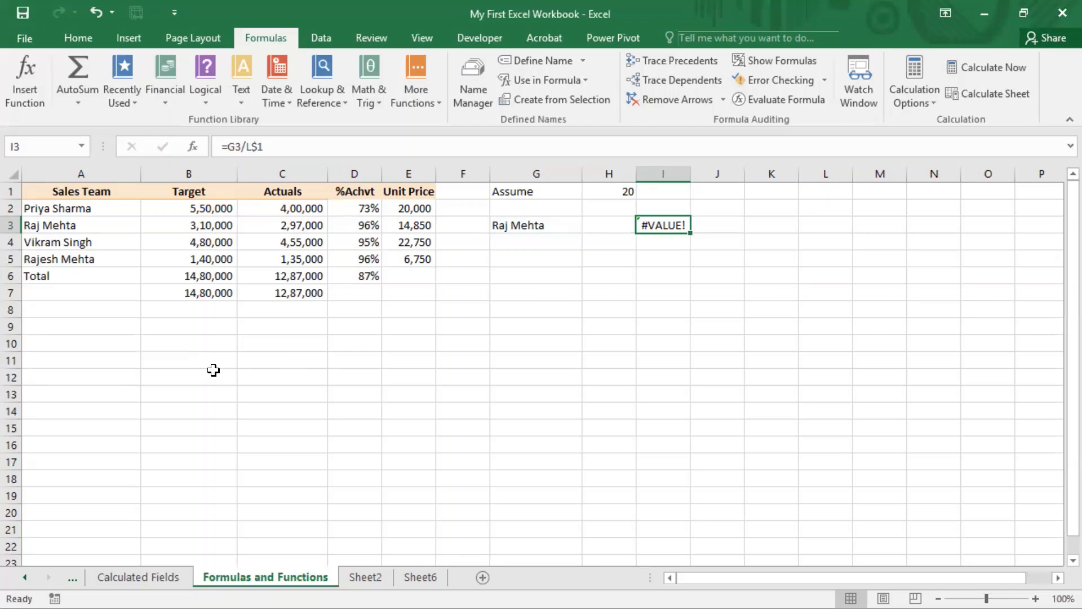
Step: Enter the values 10, 20, 30 and 40 across cells B10:E10
{"action": "left_click", "coordinate": [188, 346]}
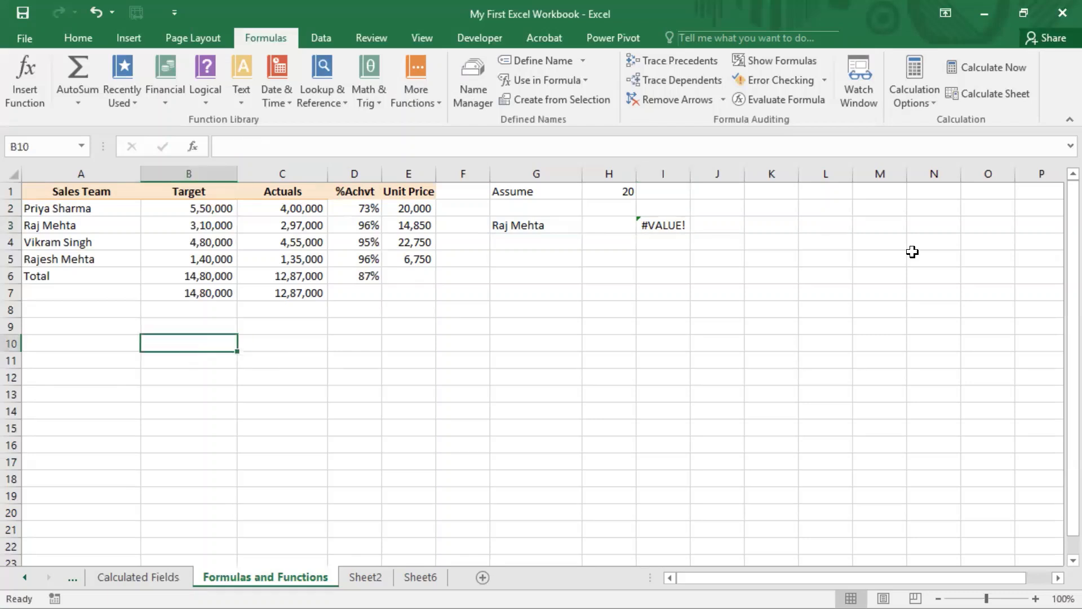
{"action": "type", "text": "10"}
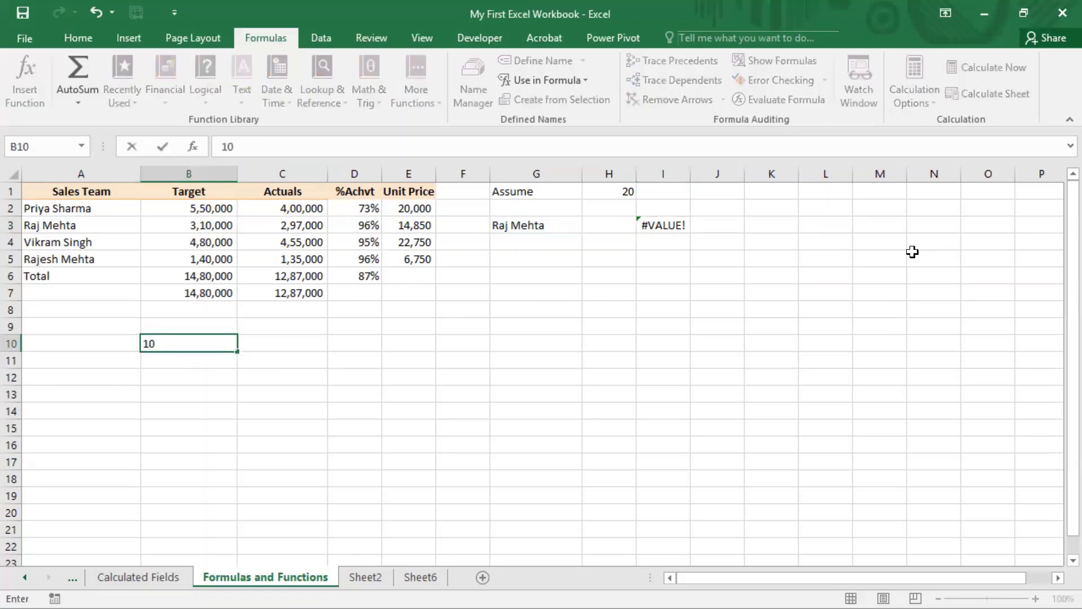
{"action": "key", "text": "Return"}
{"action": "key", "text": "Up"}
{"action": "key", "text": "Right"}
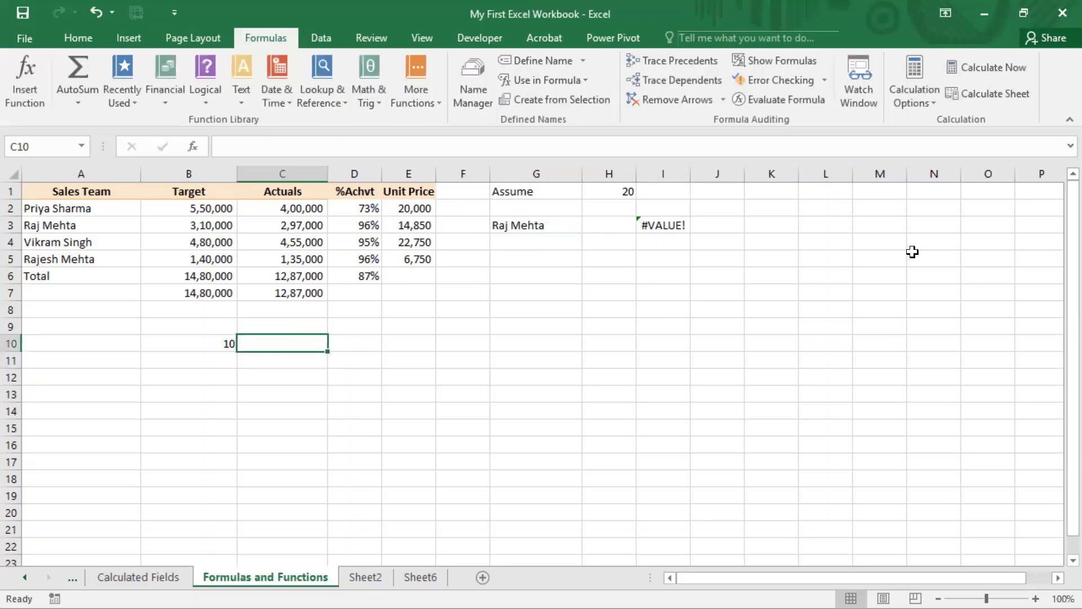
{"action": "type", "text": "20"}
{"action": "key", "text": "ctrl+Return"}
{"action": "key", "text": "Right"}
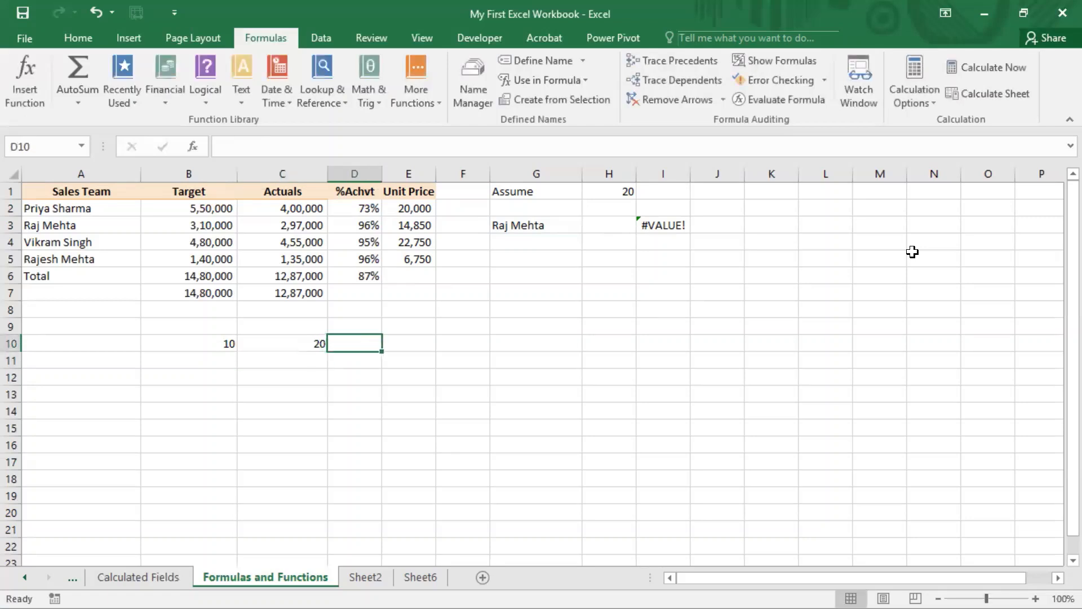
{"action": "type", "text": "30"}
{"action": "key", "text": "Return"}
{"action": "key", "text": "Up"}
{"action": "key", "text": "Right"}
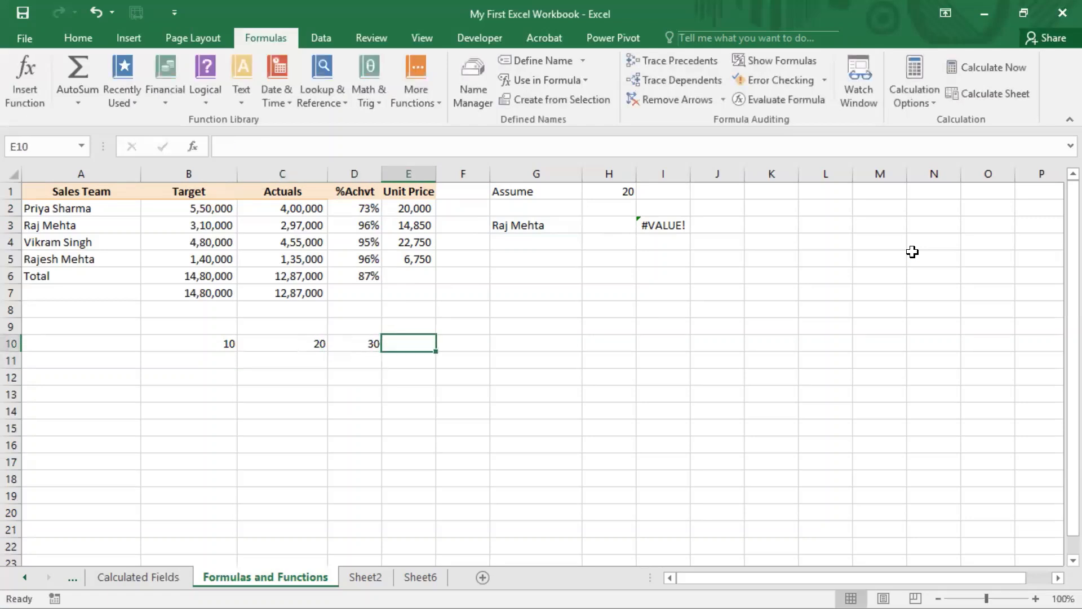
{"action": "type", "text": "40"}
{"action": "key", "text": "Return"}
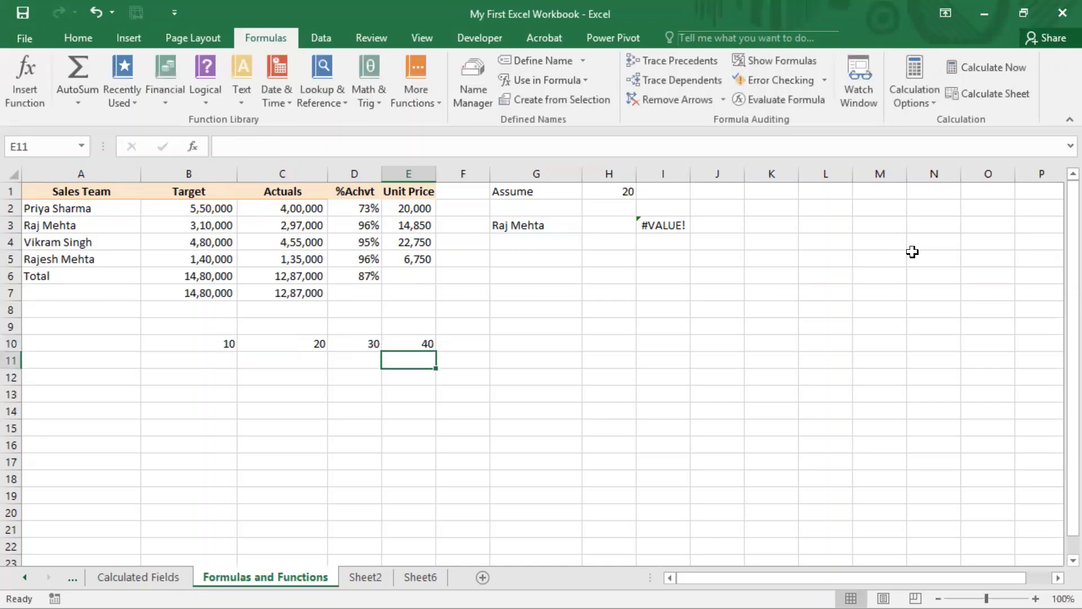
Step: Enter the values 100, 200 and 300 down cells A11:A13
{"action": "key", "text": "Left"}
{"action": "key", "text": "Left"}
{"action": "key", "text": "Left"}
{"action": "key", "text": "Left"}
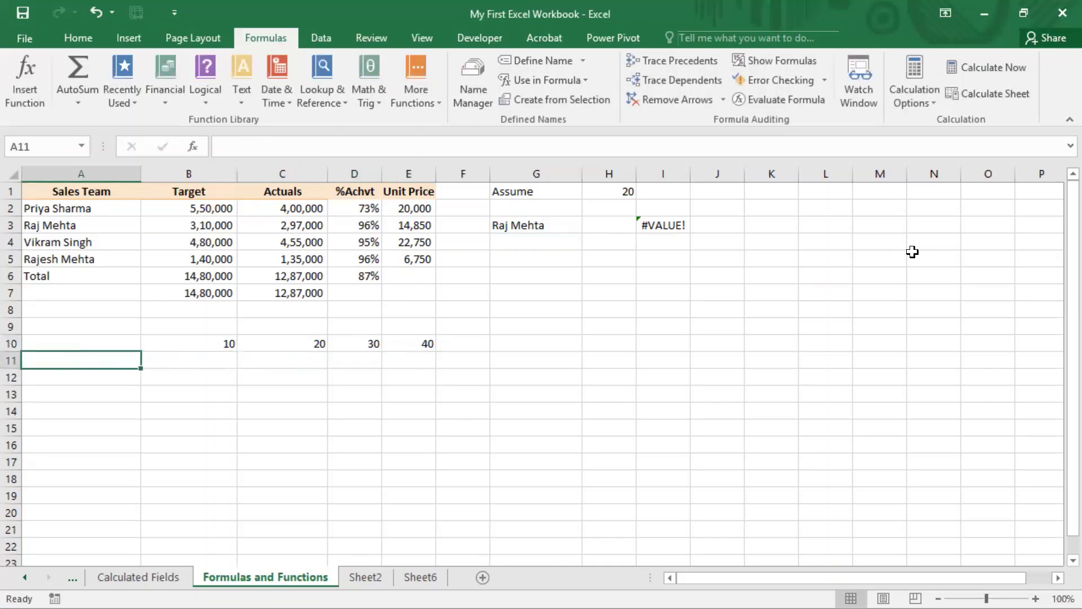
{"action": "type", "text": "100"}
{"action": "key", "text": "Return"}
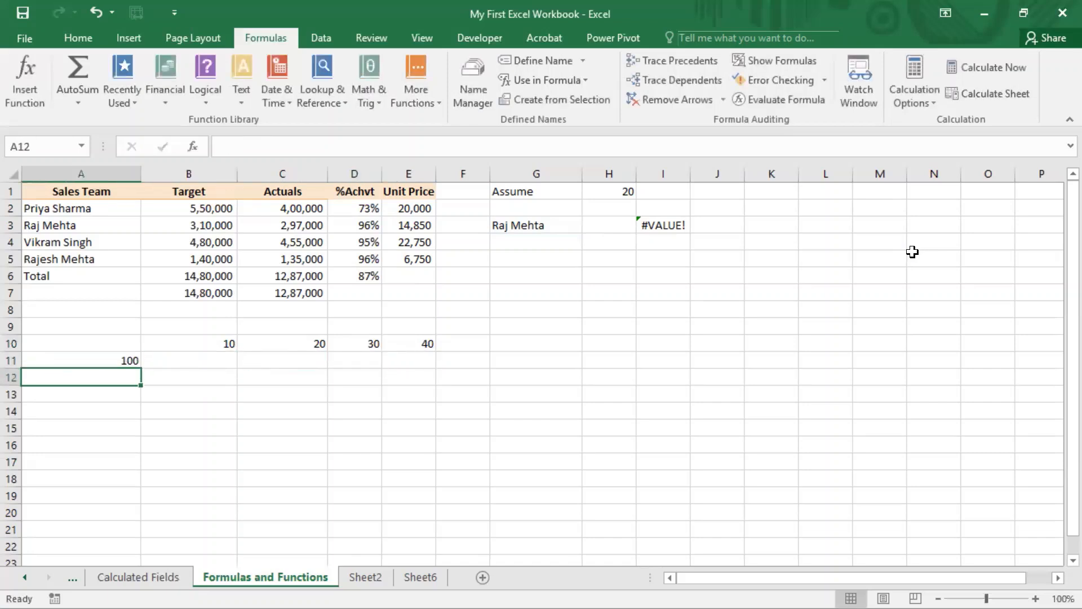
{"action": "type", "text": "200"}
{"action": "key", "text": "Return"}
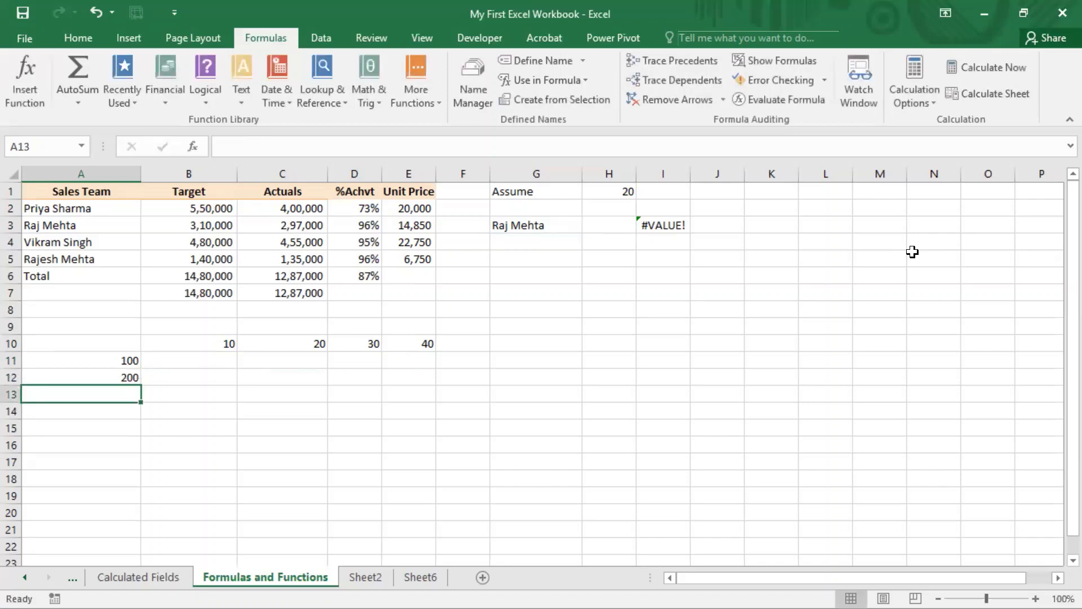
{"action": "type", "text": "300"}
{"action": "key", "text": "Return"}
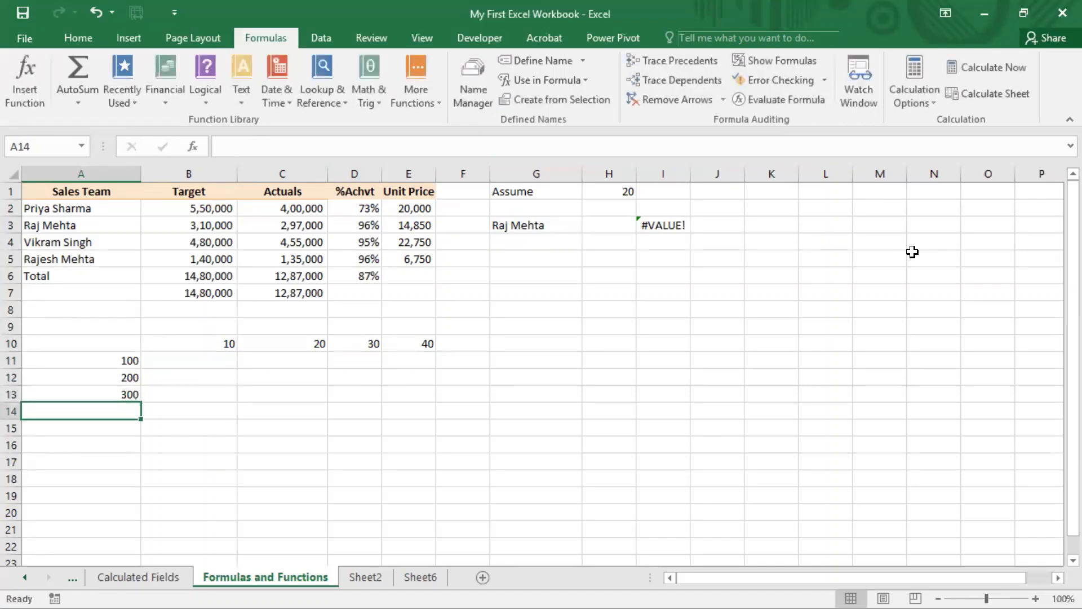
Step: Enter 400 in A14 below the other row values and make B11 the active cell
{"action": "type", "text": "400"}
{"action": "key", "text": "Return"}
{"action": "key", "text": "Up"}
{"action": "key", "text": "Up"}
{"action": "key", "text": "Up"}
{"action": "key", "text": "Right"}
{"action": "key", "text": "Up"}
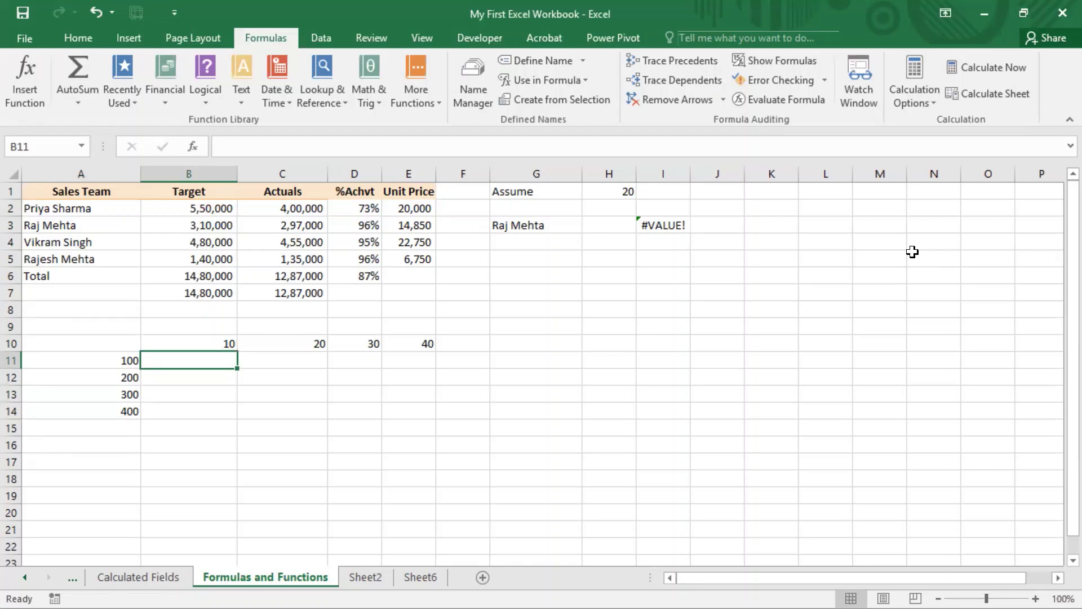
Step: Enter 1000 in B11 as the product of the B10 and A11 values
{"action": "key", "text": "Up"}
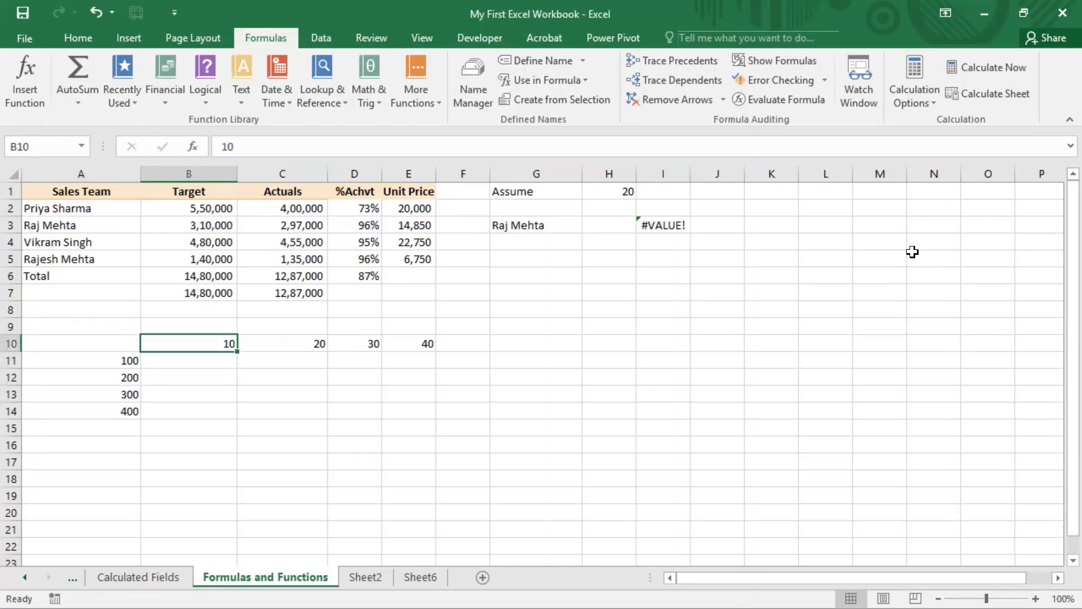
{"action": "key", "text": "Down"}
{"action": "key", "text": "Left"}
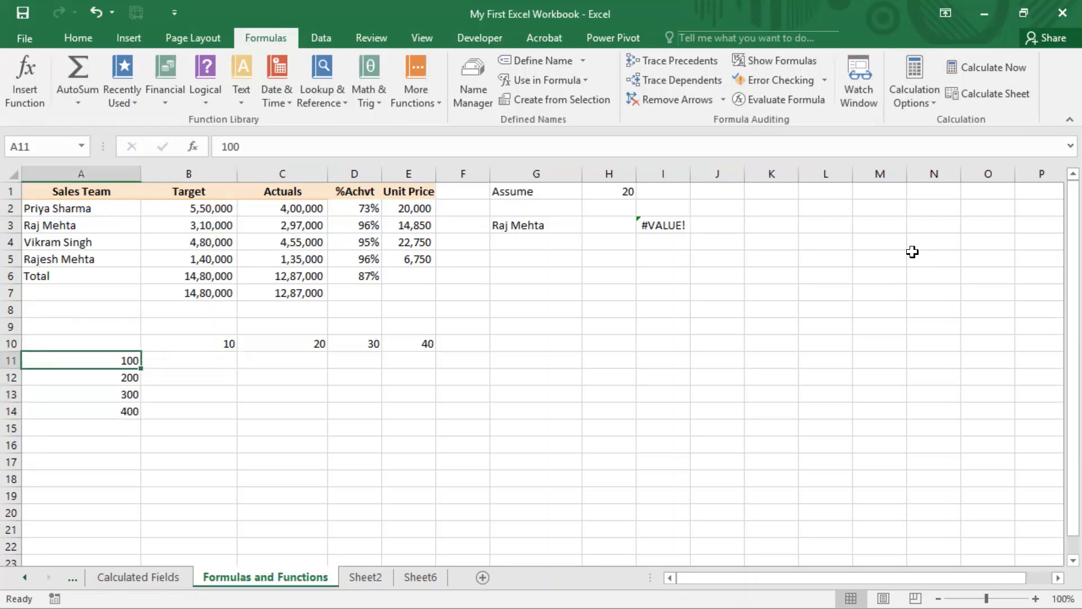
{"action": "key", "text": "Right"}
{"action": "type", "text": "1000"}
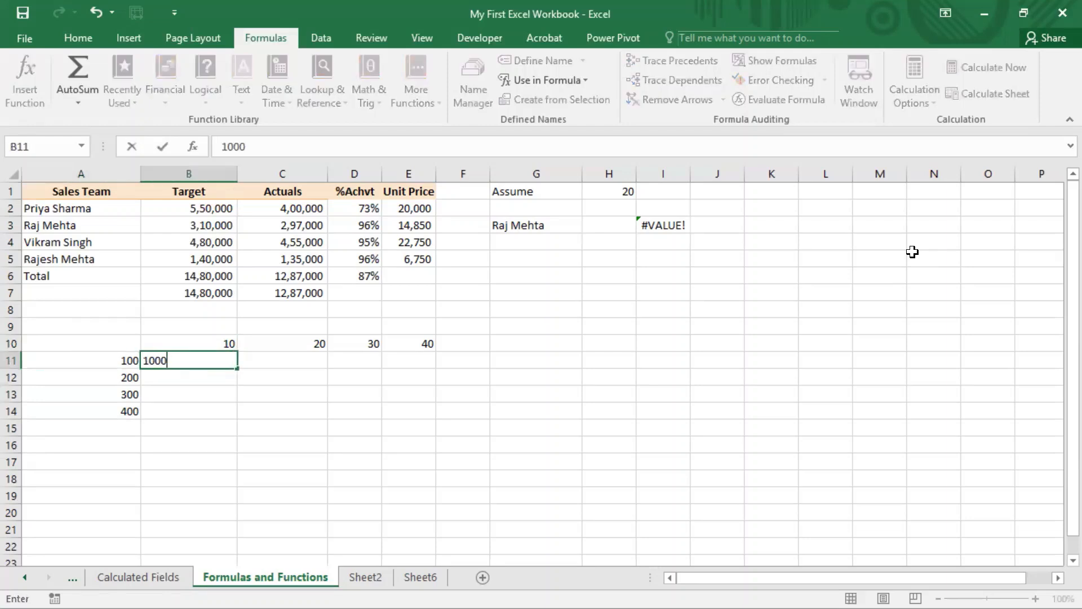
{"action": "key", "text": "Return"}
Step: Enter 2000 in C11 as the product of the C10 and A11 values
{"action": "key", "text": "Up"}
{"action": "key", "text": "Right"}
{"action": "key", "text": "Right"}
{"action": "key", "text": "Up"}
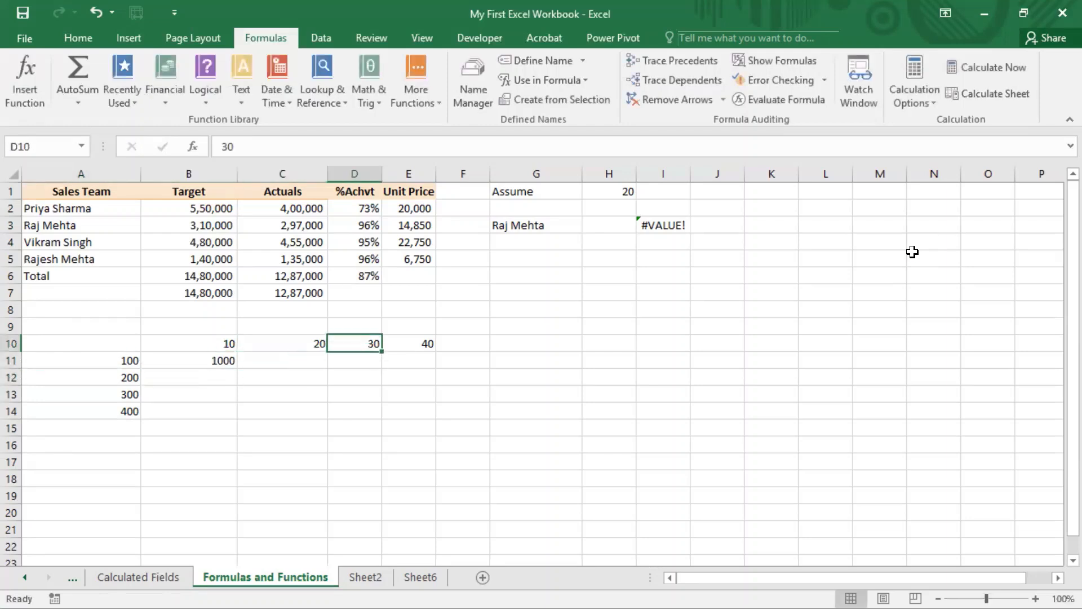
{"action": "key", "text": "Left"}
{"action": "key", "text": "Down"}
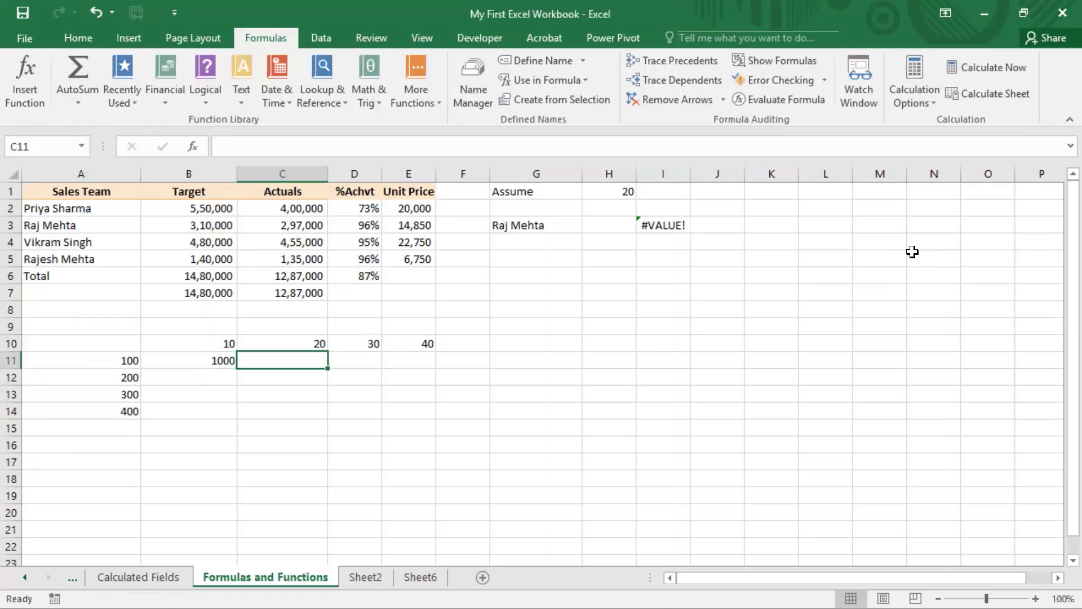
{"action": "type", "text": "2000"}
{"action": "key", "text": "Up"}
{"action": "key", "text": "Right"}
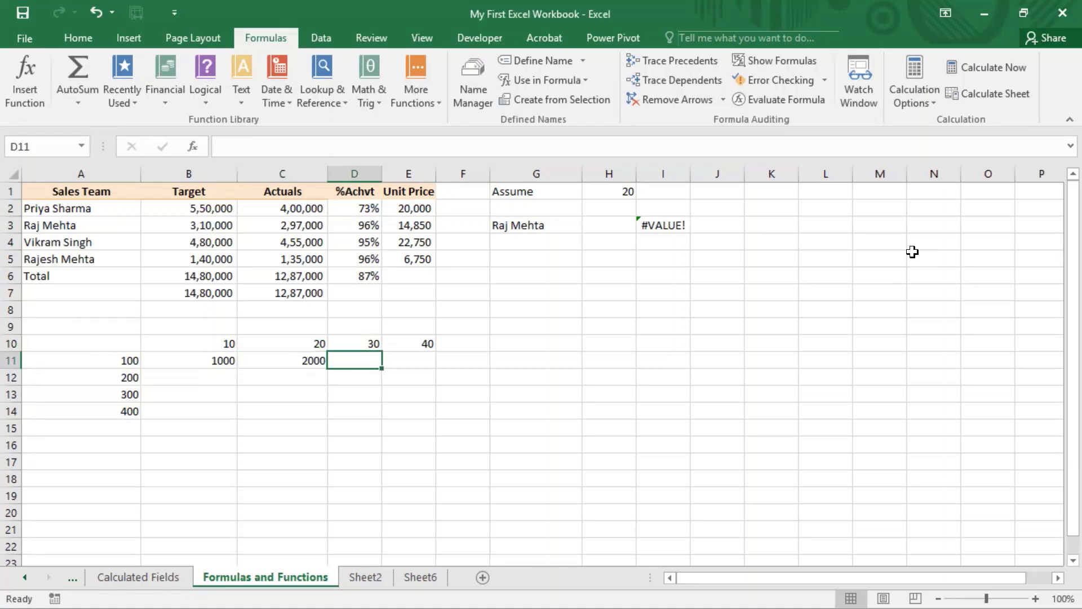
Step: Enter 2000 in B12 as the product of the B10 and A12 values
{"action": "key", "text": "Left"}
{"action": "key", "text": "Right"}
{"action": "key", "text": "Left"}
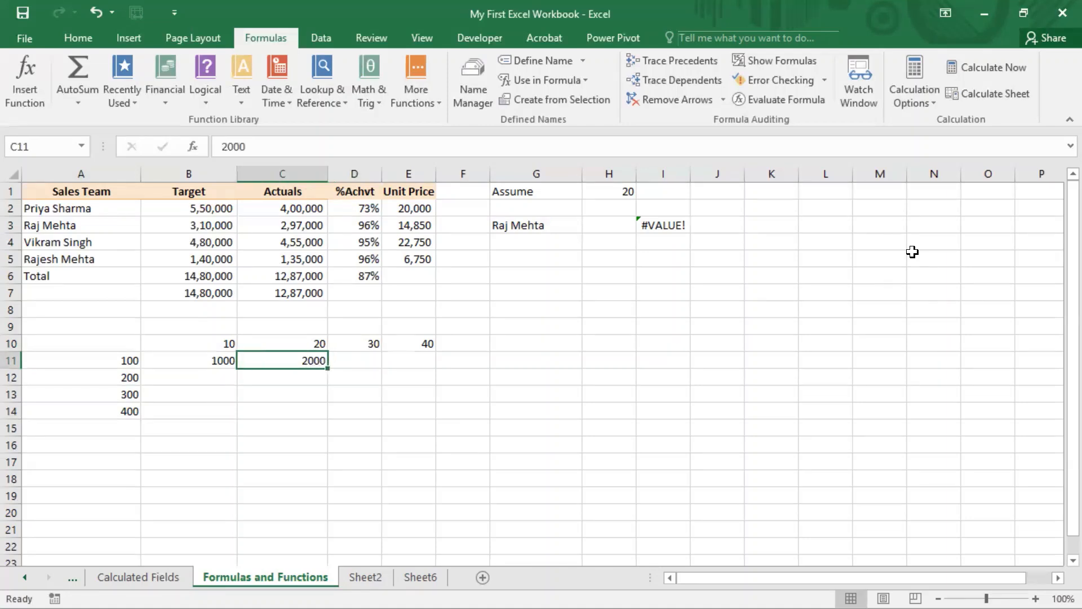
{"action": "key", "text": "Left"}
{"action": "key", "text": "Up"}
{"action": "key", "text": "Down"}
{"action": "key", "text": "Down"}
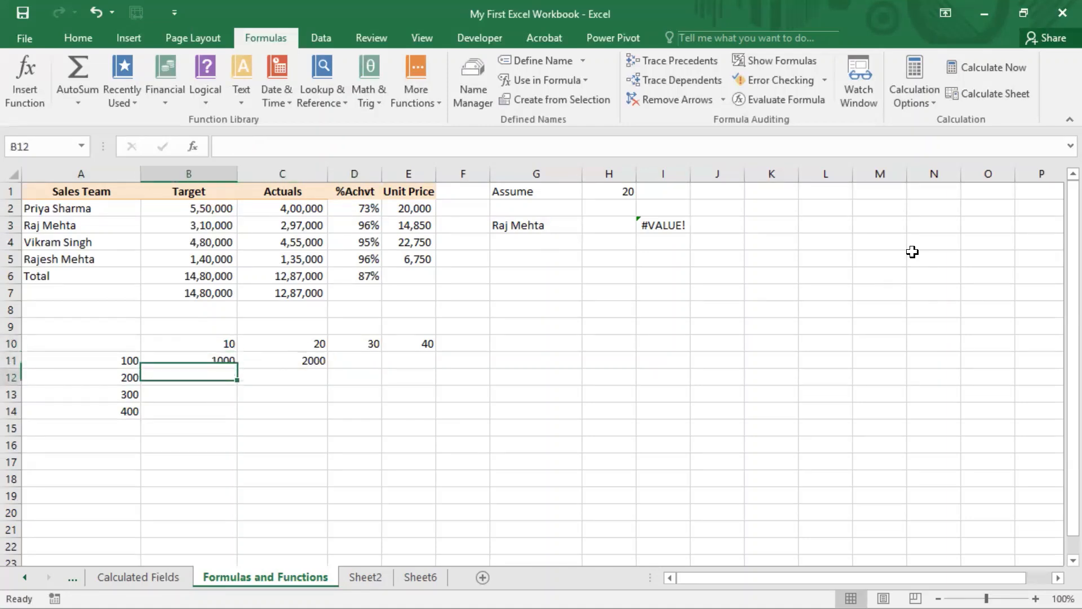
{"action": "type", "text": "200"}
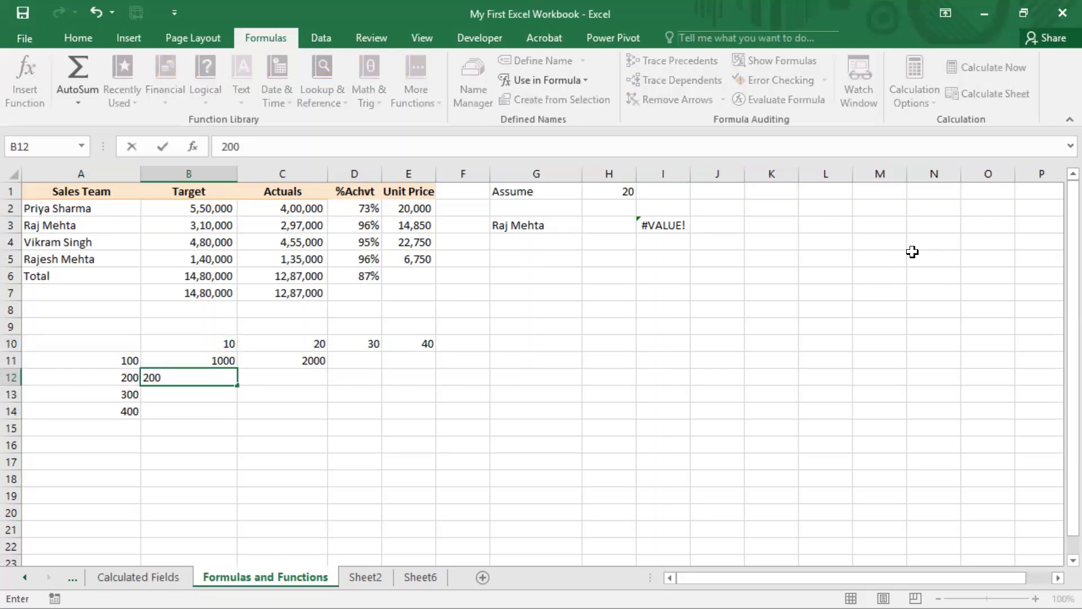
{"action": "type", "text": "0"}
{"action": "key", "text": "Return"}
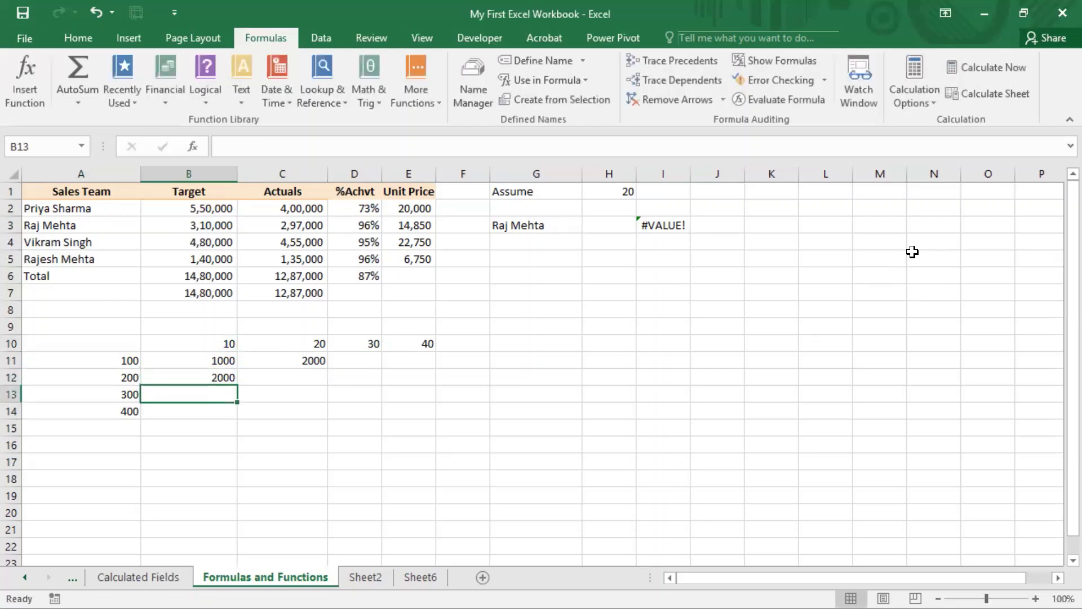
Step: Clear the manually entered products from B11:C12
{"action": "key", "text": "Up"}
{"action": "key", "text": "Up"}
{"action": "key", "text": "shift+Down"}
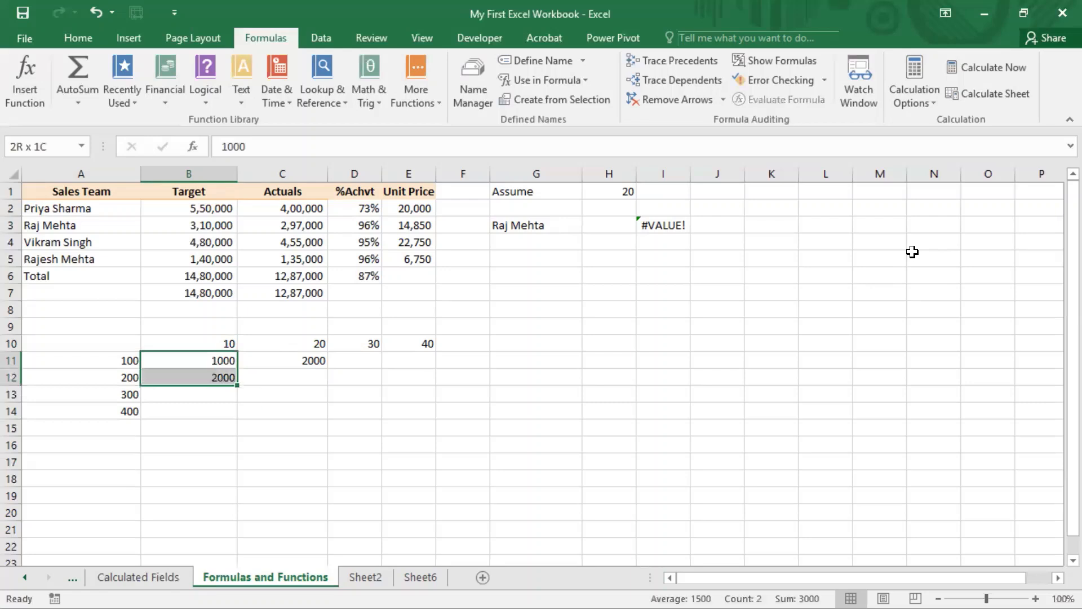
{"action": "key", "text": "shift+Right"}
{"action": "type", "text": "="}
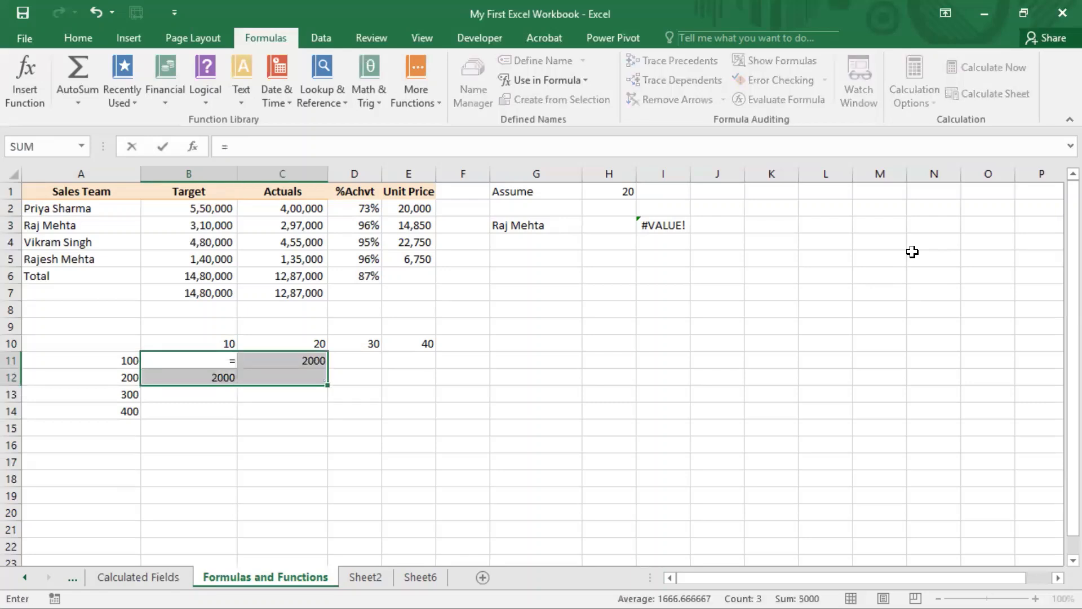
{"action": "key", "text": "Escape"}
{"action": "type", "text": "="}
{"action": "key", "text": "Escape"}
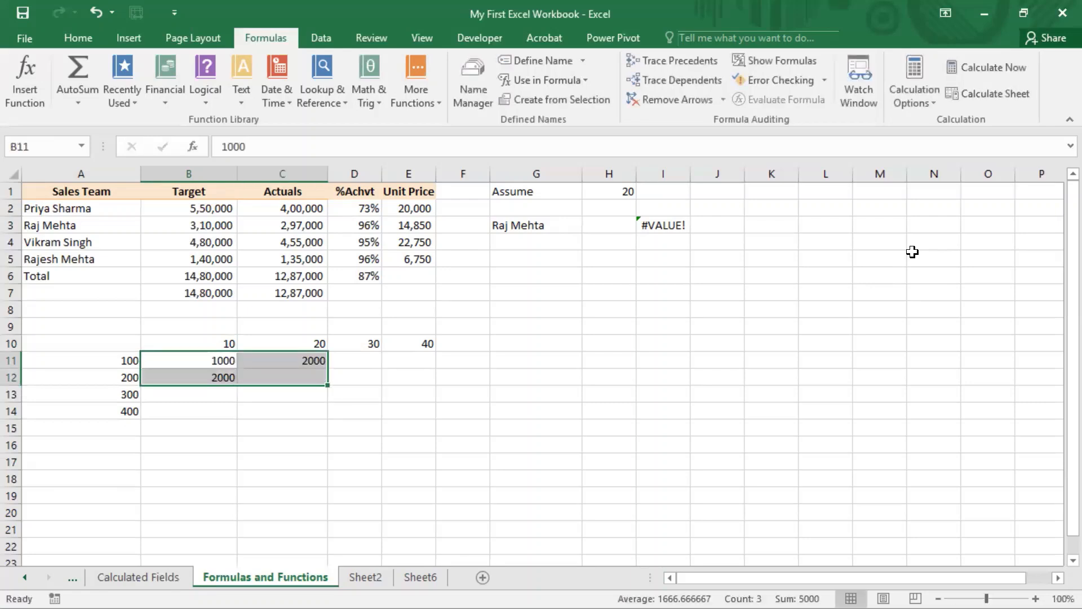
{"action": "key", "text": "Delete"}
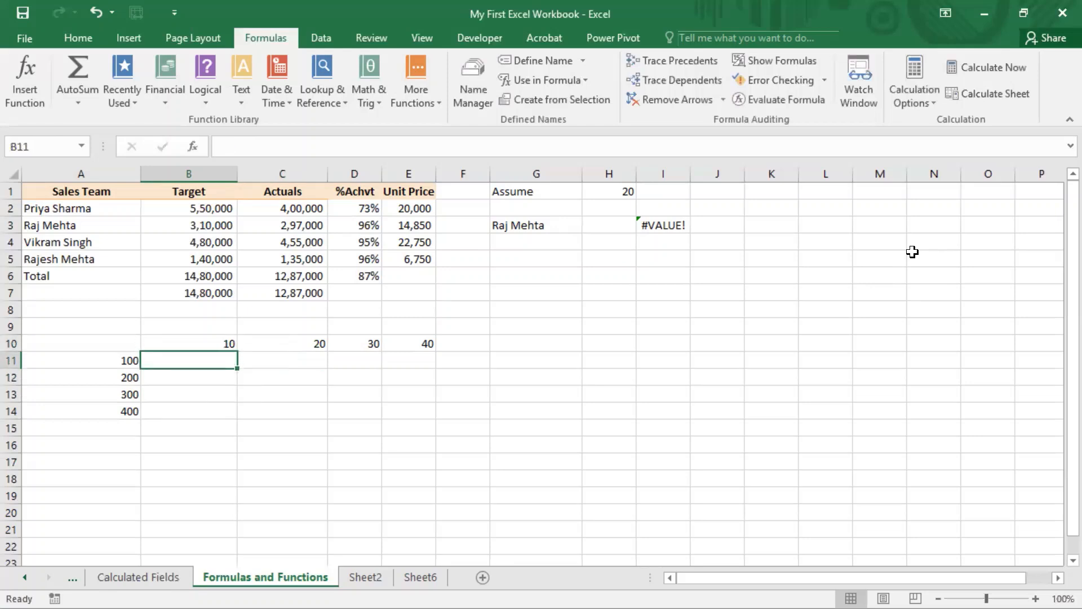
Step: Enter the formula =A11*B10 in B11 to multiply the row value by the column value
{"action": "type", "text": "="}
{"action": "key", "text": "Left"}
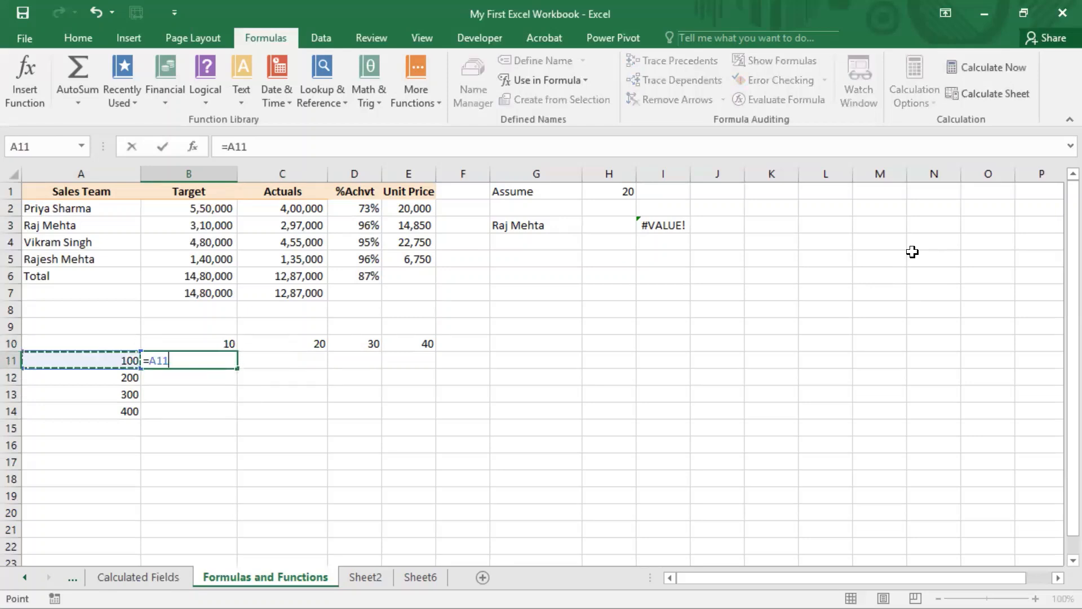
{"action": "type", "text": "*"}
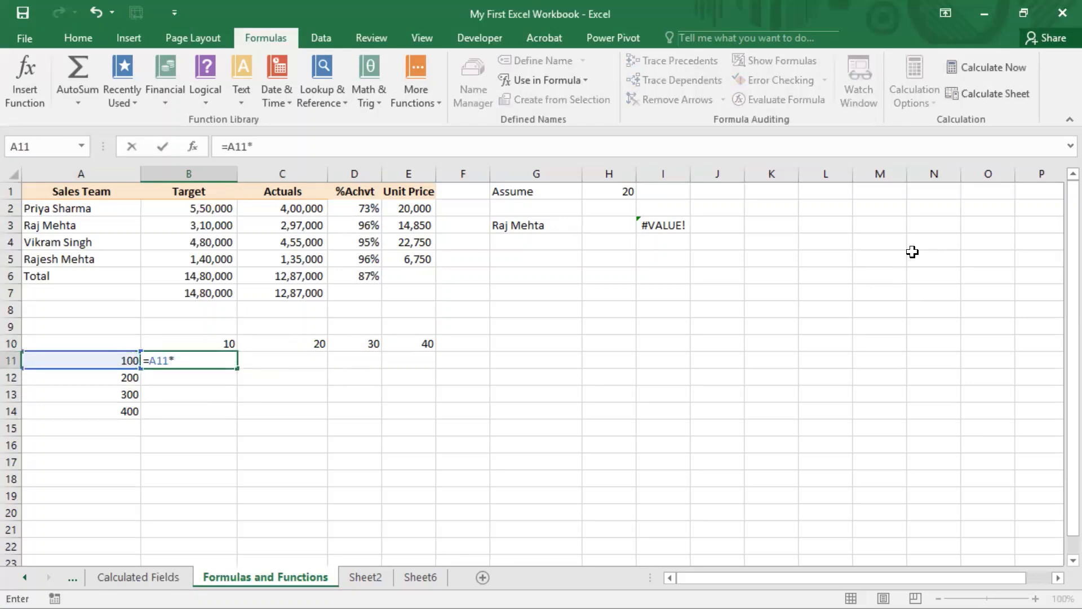
{"action": "key", "text": "Up"}
{"action": "key", "text": "Return"}
Step: Copy the B11 formula down through B14
{"action": "key", "text": "Up"}
{"action": "key", "text": "ctrl+c"}
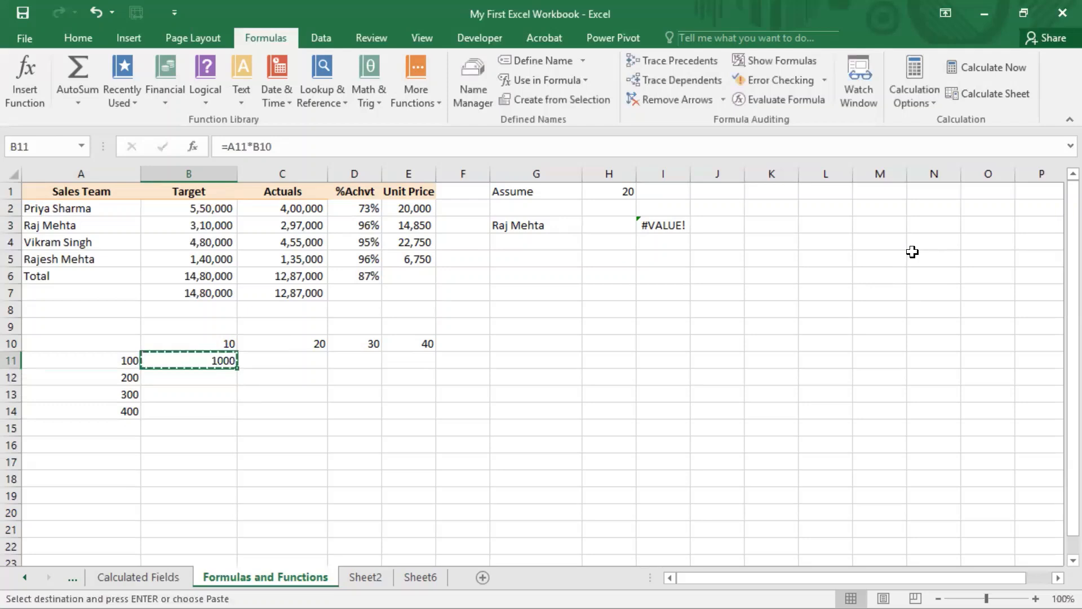
{"action": "key", "text": "shift+Down"}
{"action": "key", "text": "shift+Down"}
{"action": "key", "text": "shift+Down"}
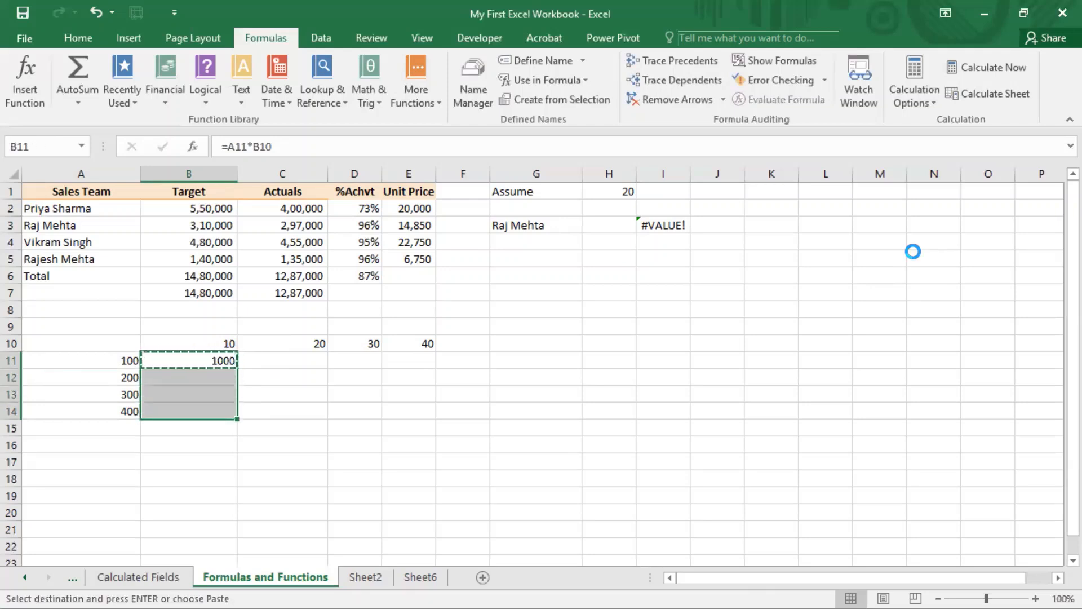
{"action": "key", "text": "ctrl+v"}
Step: Paste the copied B11 formula across C11:E11
{"action": "key", "text": "Right"}
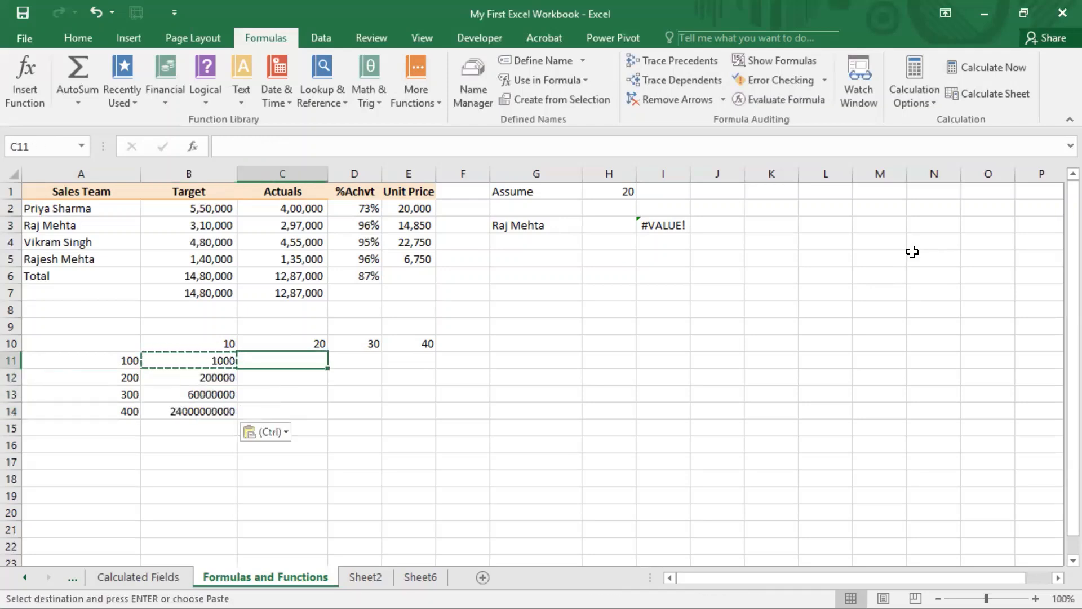
{"action": "key", "text": "shift+Right"}
{"action": "key", "text": "shift+Right"}
{"action": "key", "text": "ctrl+v"}
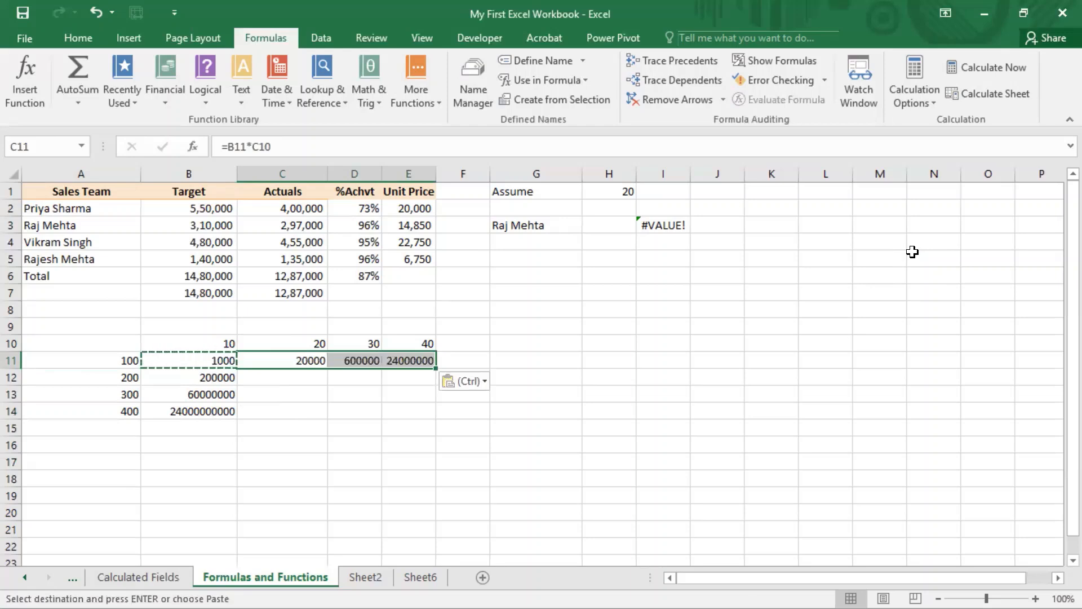
Step: Examine the formulas in B11 and B12 against the row and column values they should multiply
{"action": "key", "text": "Left"}
{"action": "key", "text": "Left"}
{"action": "key", "text": "Right"}
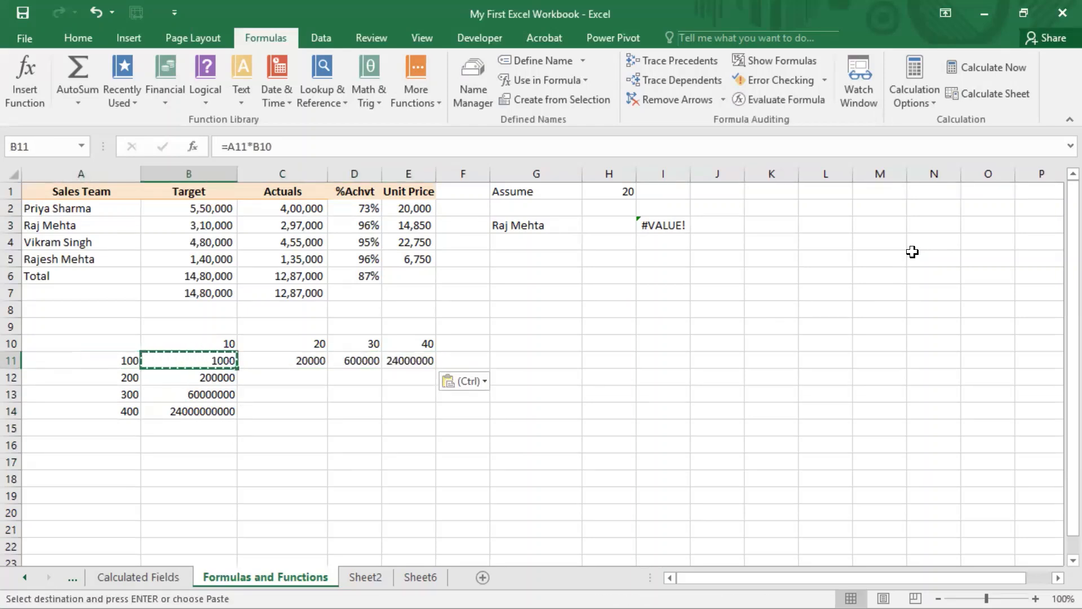
{"action": "key", "text": "Up"}
{"action": "key", "text": "Down"}
{"action": "key", "text": "Up"}
{"action": "key", "text": "Left"}
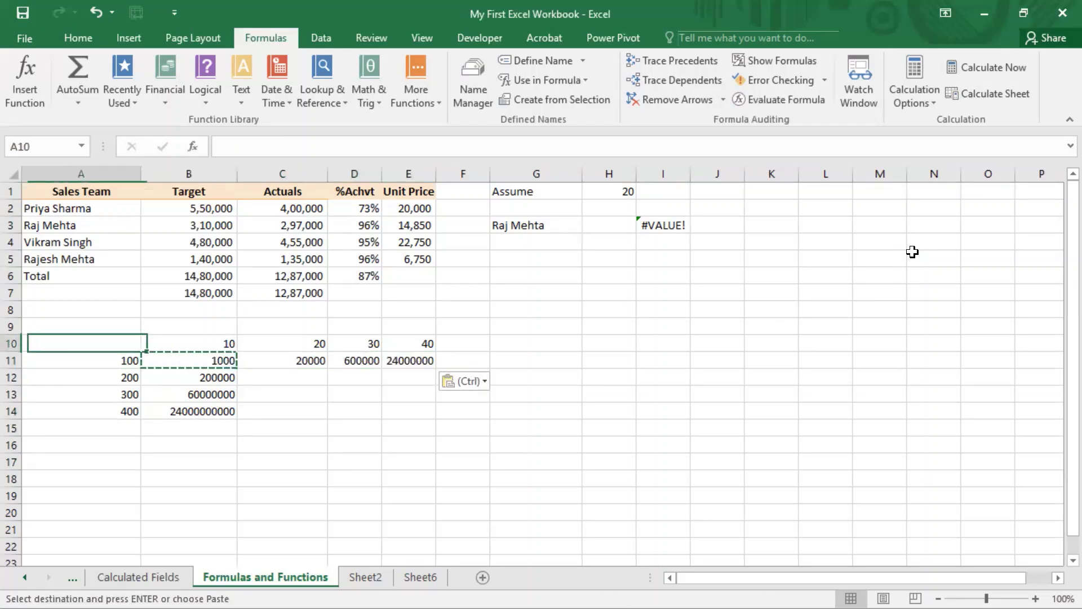
{"action": "key", "text": "Down"}
{"action": "key", "text": "Down"}
{"action": "key", "text": "Right"}
{"action": "key", "text": "Right"}
{"action": "key", "text": "Left"}
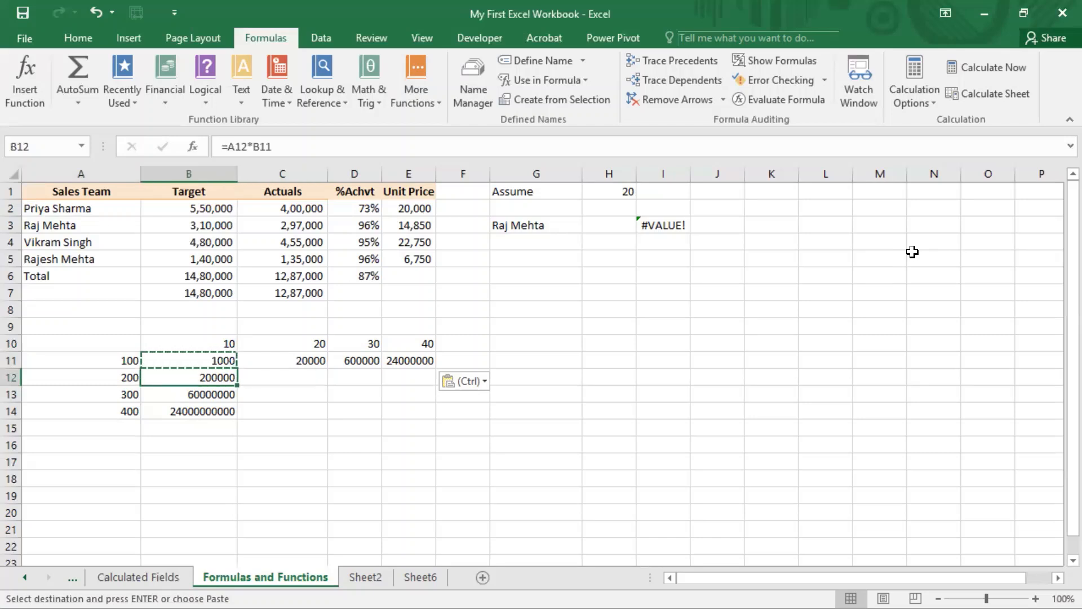
{"action": "key", "text": "Up"}
{"action": "key", "text": "Up"}
{"action": "key", "text": "Up"}
{"action": "key", "text": "Down"}
{"action": "key", "text": "Down"}
{"action": "key", "text": "Down"}
{"action": "key", "text": "Up"}
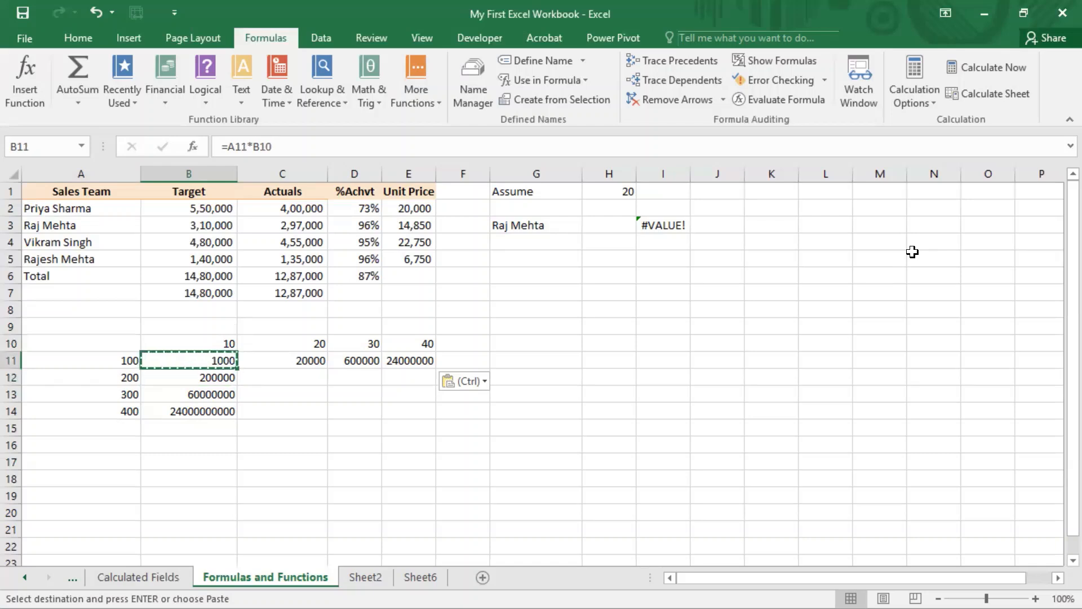
Step: Format the grid range B11:E14 with comma-separated numbers and no decimal places
{"action": "key", "text": "shift+Right"}
{"action": "key", "text": "shift+Right"}
{"action": "key", "text": "shift+Right"}
{"action": "key", "text": "shift+Down"}
{"action": "key", "text": "shift+Down"}
{"action": "key", "text": "shift+Down"}
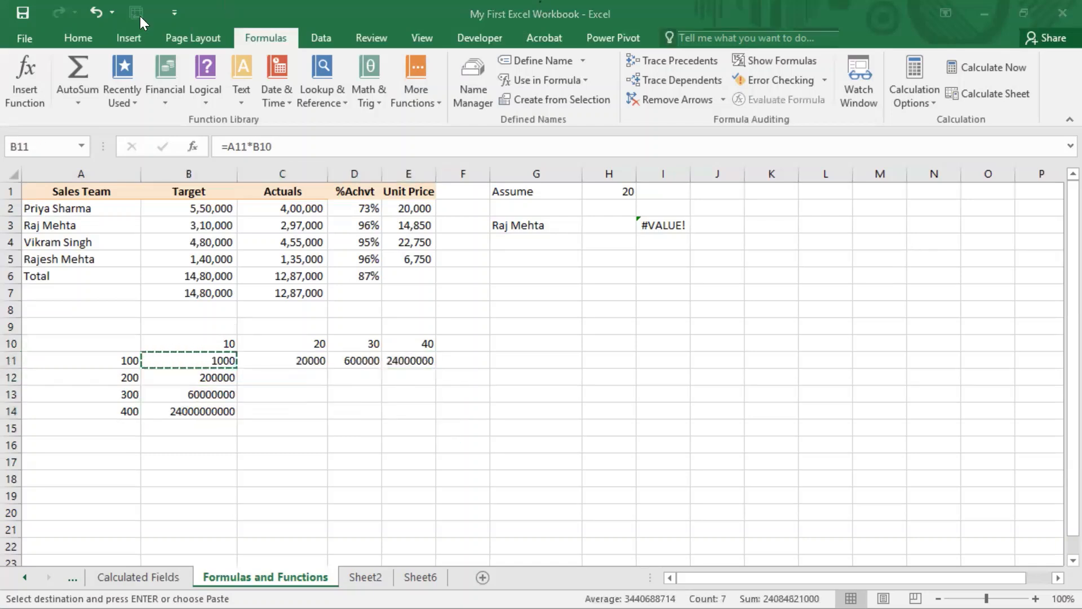
{"action": "left_click", "coordinate": [73, 37]}
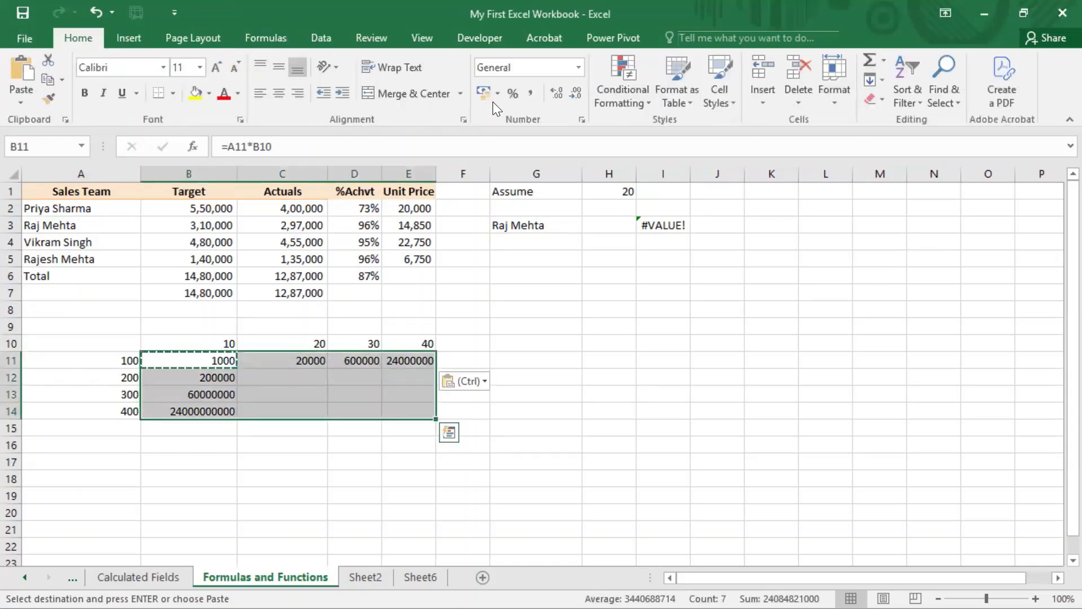
{"action": "left_click", "coordinate": [529, 94]}
{"action": "left_click", "coordinate": [557, 93]}
{"action": "left_click", "coordinate": [557, 93]}
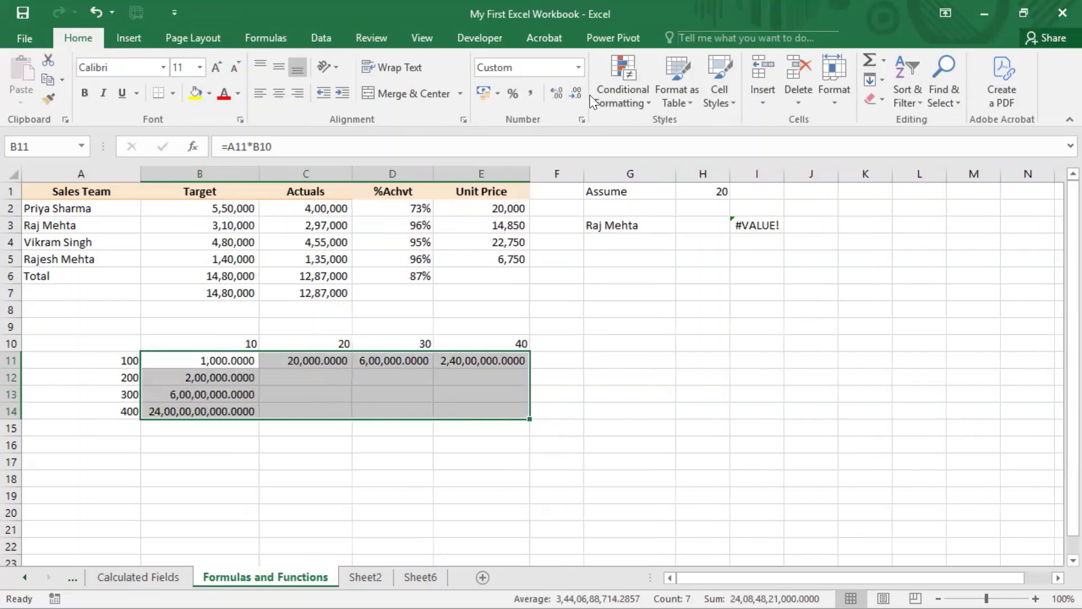
{"action": "left_click", "coordinate": [579, 93]}
{"action": "left_click", "coordinate": [578, 93]}
{"action": "left_click", "coordinate": [579, 93]}
{"action": "left_click", "coordinate": [578, 93]}
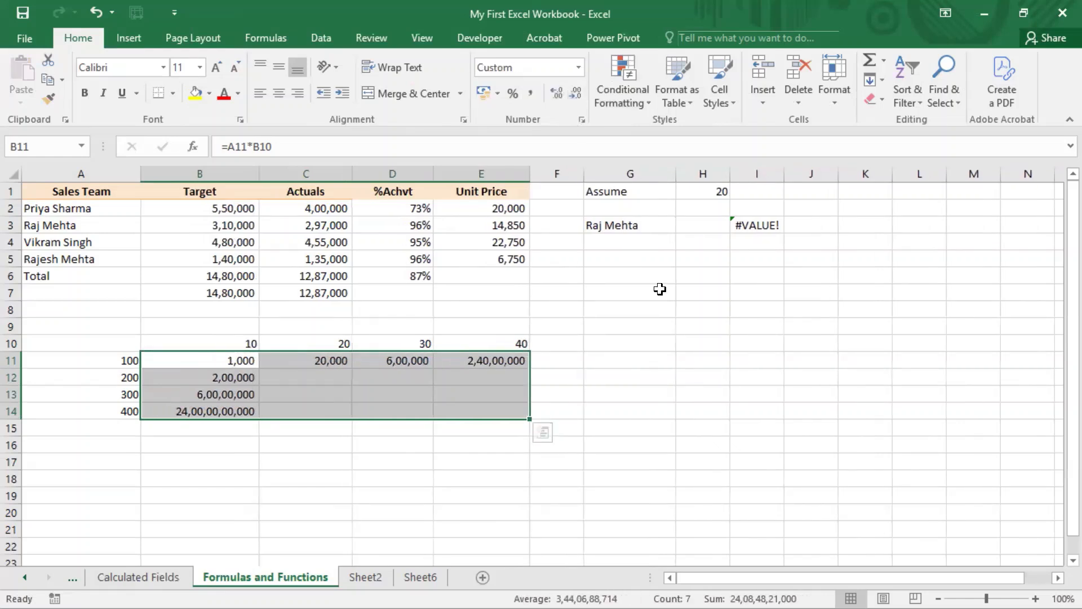
Step: Examine which cells the copied formula in B12 refers to
{"action": "left_click", "coordinate": [242, 377]}
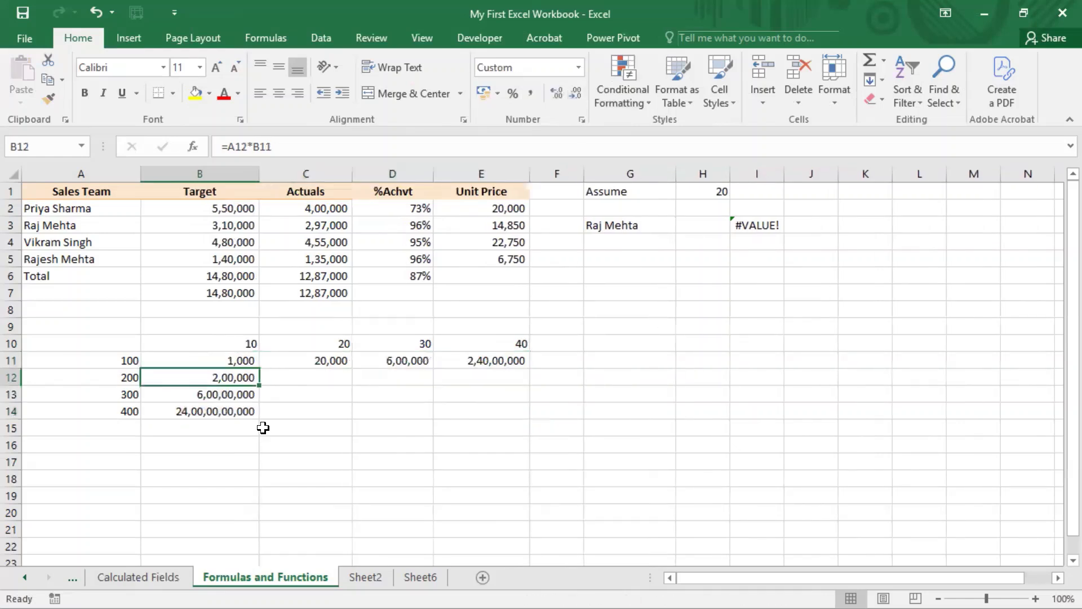
{"action": "double_click", "coordinate": [256, 382]}
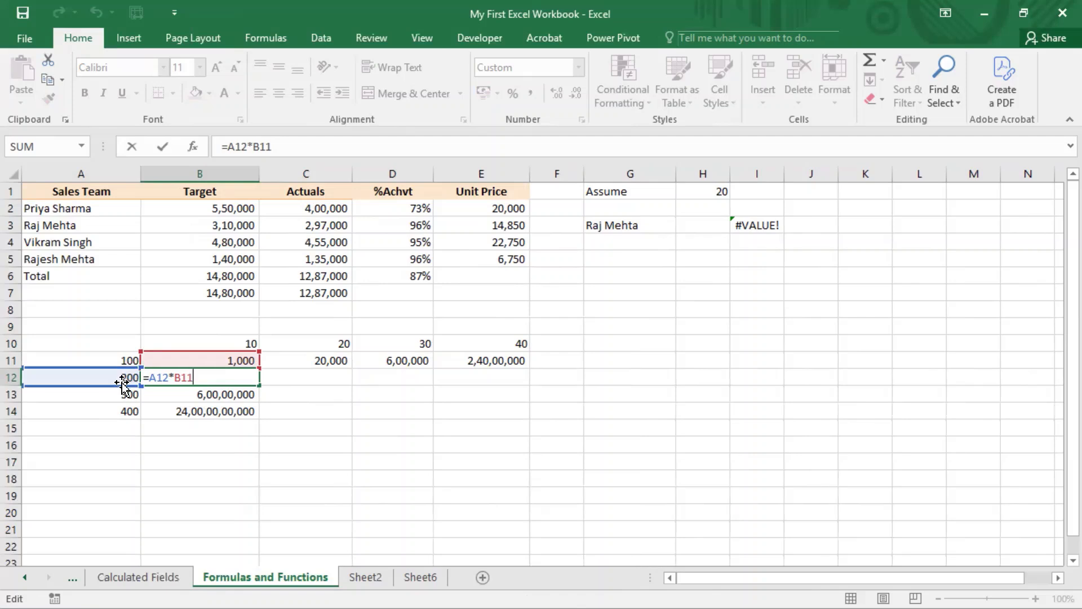
{"action": "key", "text": "ctrl+Return"}
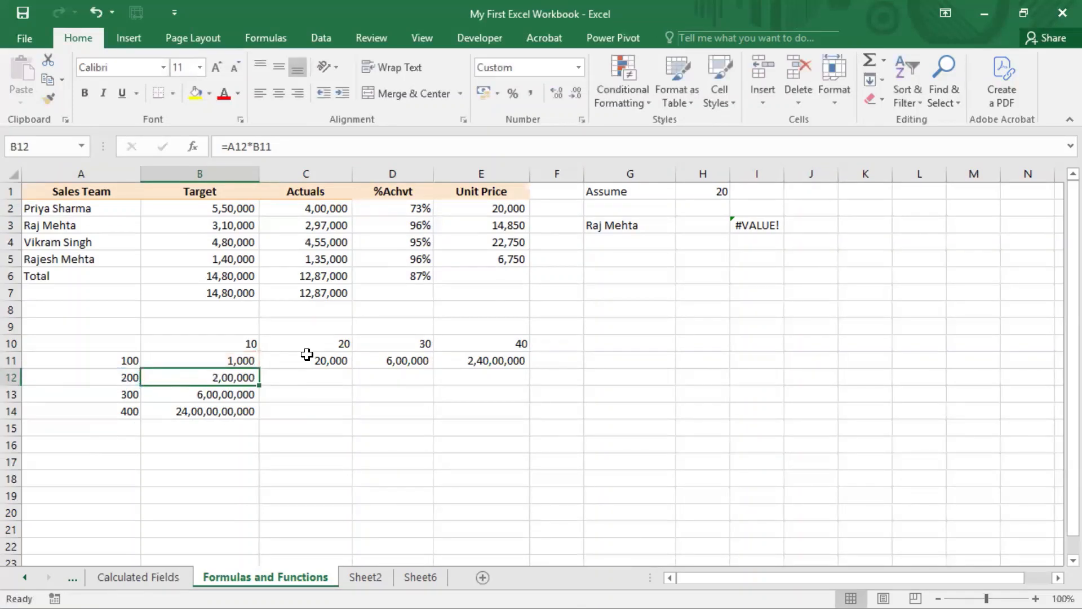
Step: Examine which cells the copied formula in C11 refers to
{"action": "left_click", "coordinate": [345, 355]}
{"action": "key", "text": "F2"}
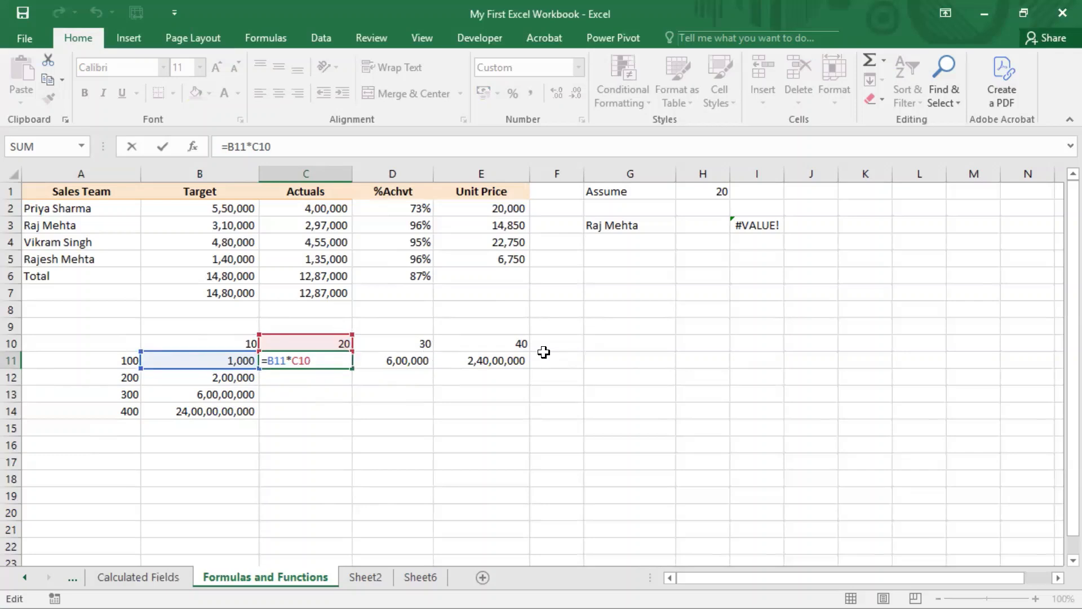
{"action": "key", "text": "ctrl+Return"}
Step: Replace the formula in B11 with =$A11*B$10, locking the column of the first reference and the row of the second
{"action": "left_click", "coordinate": [252, 364]}
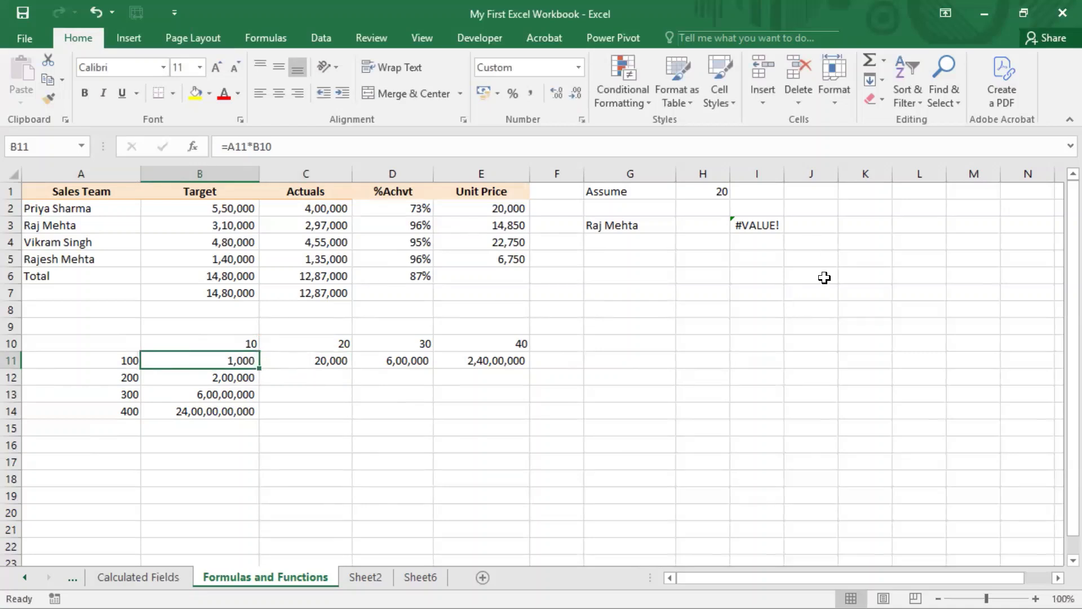
{"action": "type", "text": "="}
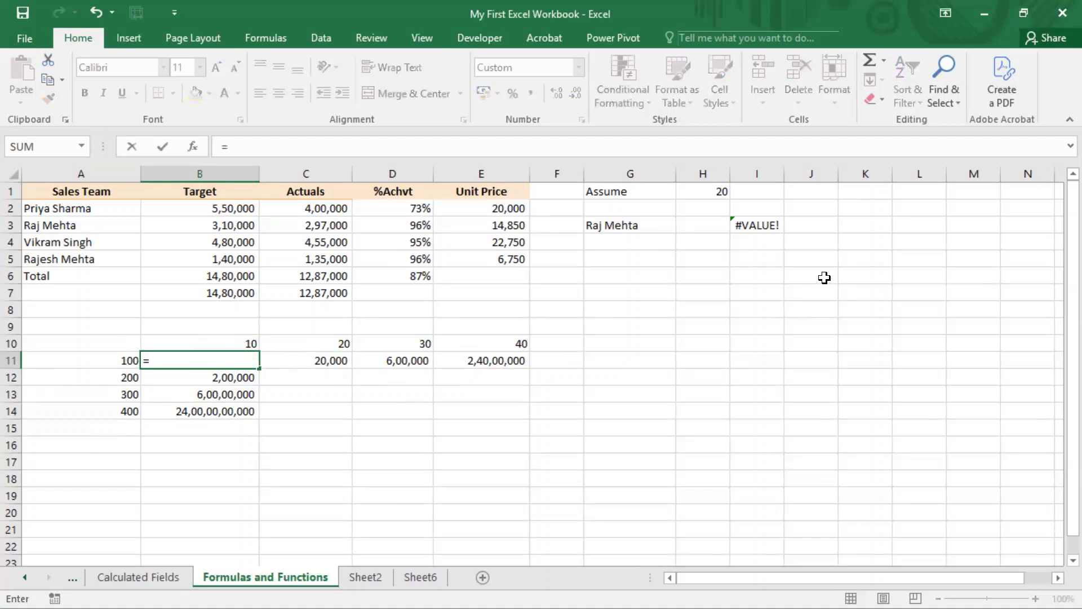
{"action": "key", "text": "Left"}
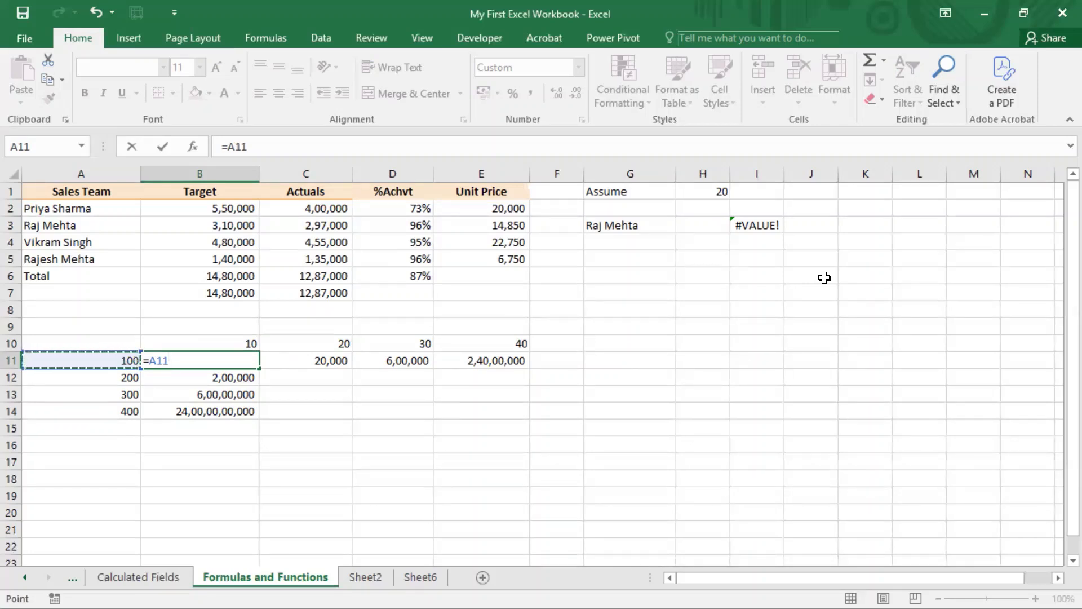
{"action": "key", "text": "F4"}
{"action": "key", "text": "F4"}
{"action": "key", "text": "F4"}
{"action": "type", "text": "*"}
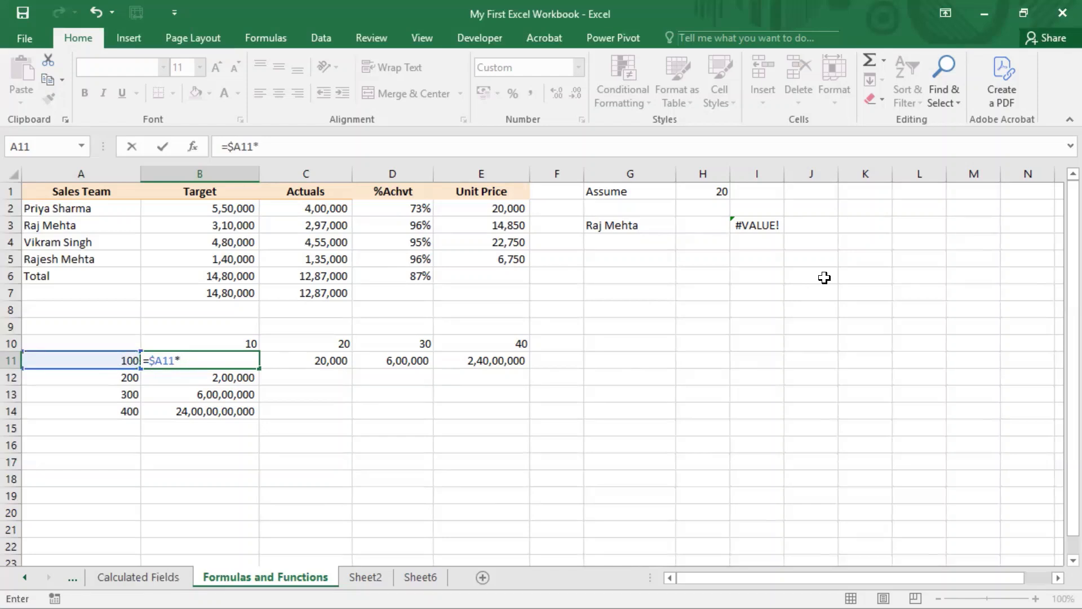
{"action": "key", "text": "Up"}
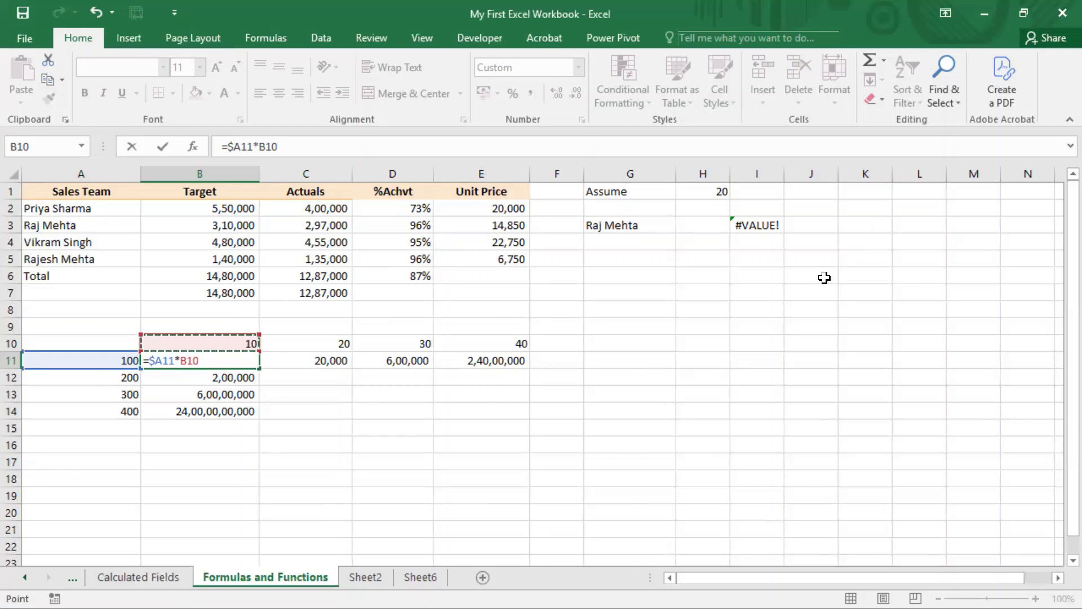
{"action": "key", "text": "F4"}
{"action": "key", "text": "F4"}
{"action": "key", "text": "Return"}
{"action": "key", "text": "Up"}
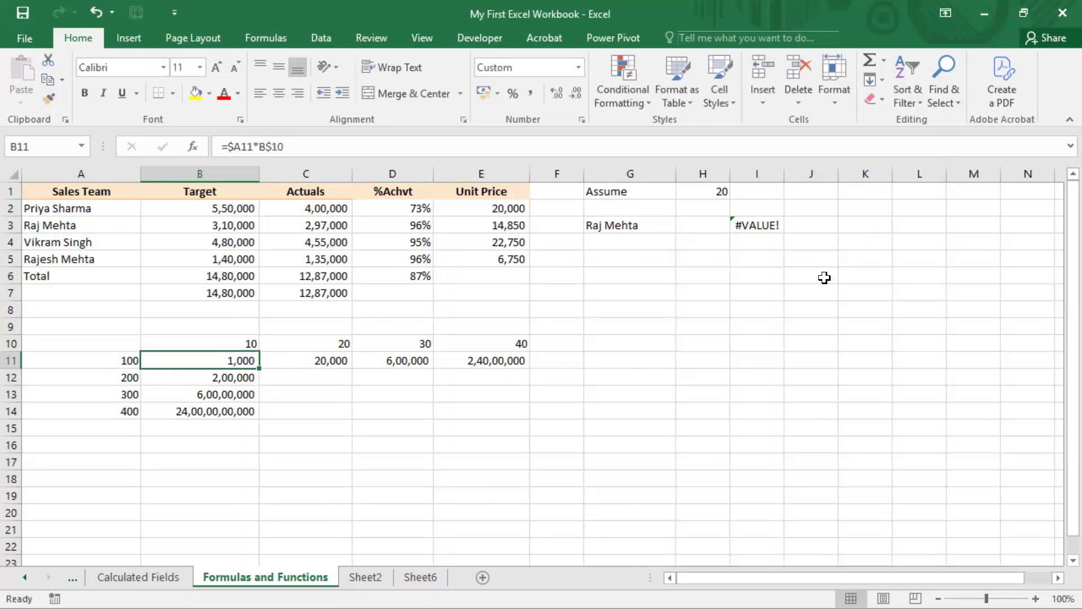
Step: Examine the mixed references in B11's formula against row 10 and the values in column A
{"action": "key", "text": "F2"}
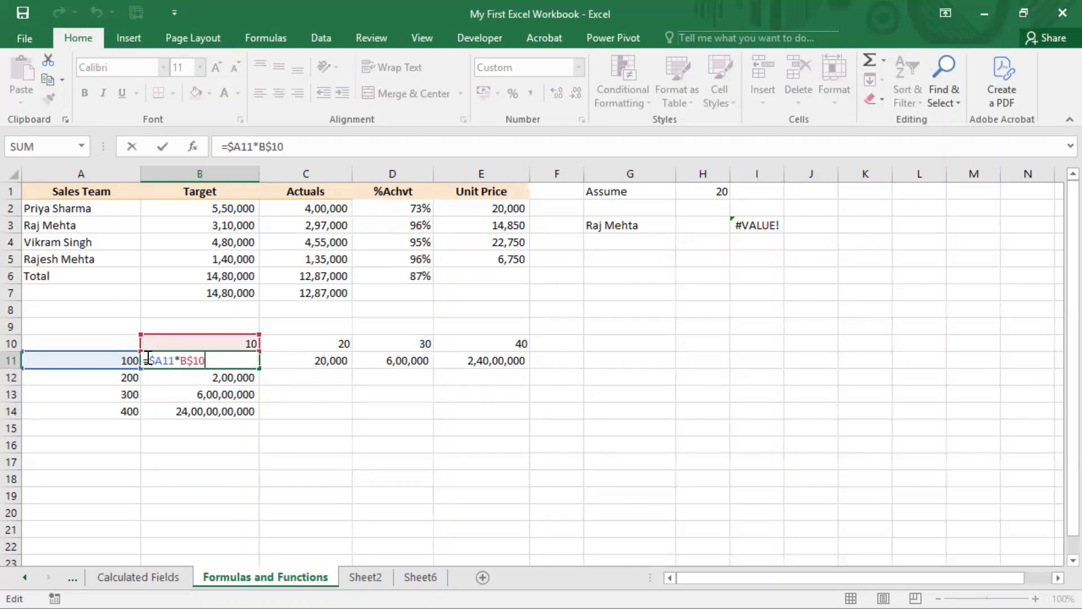
{"action": "left_click_drag", "start_coordinate": [148, 359], "coordinate": [175, 359]}
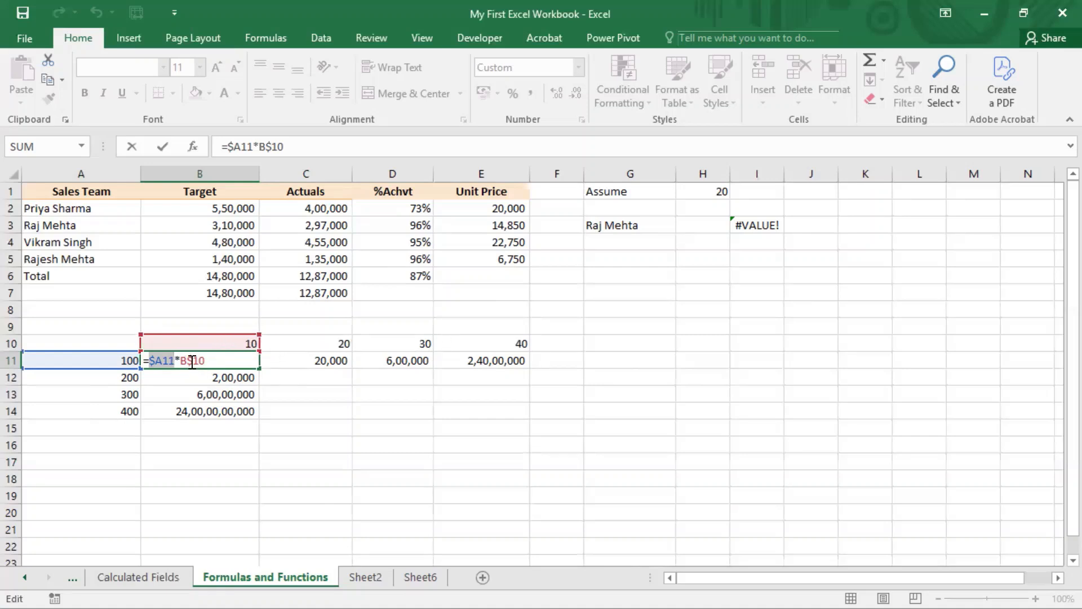
{"action": "double_click", "coordinate": [199, 360]}
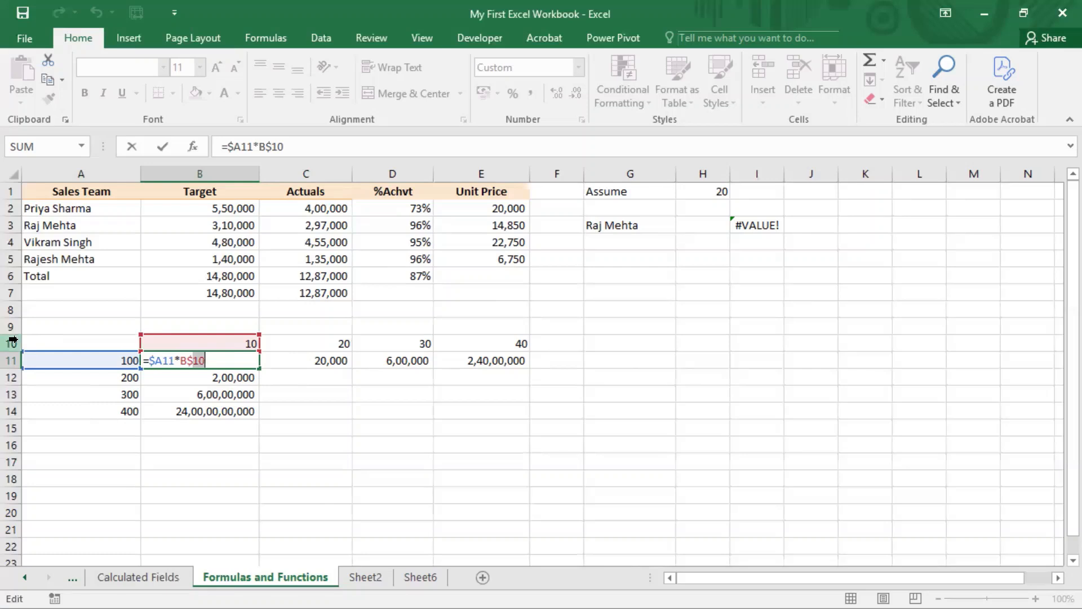
{"action": "left_click", "coordinate": [12, 342]}
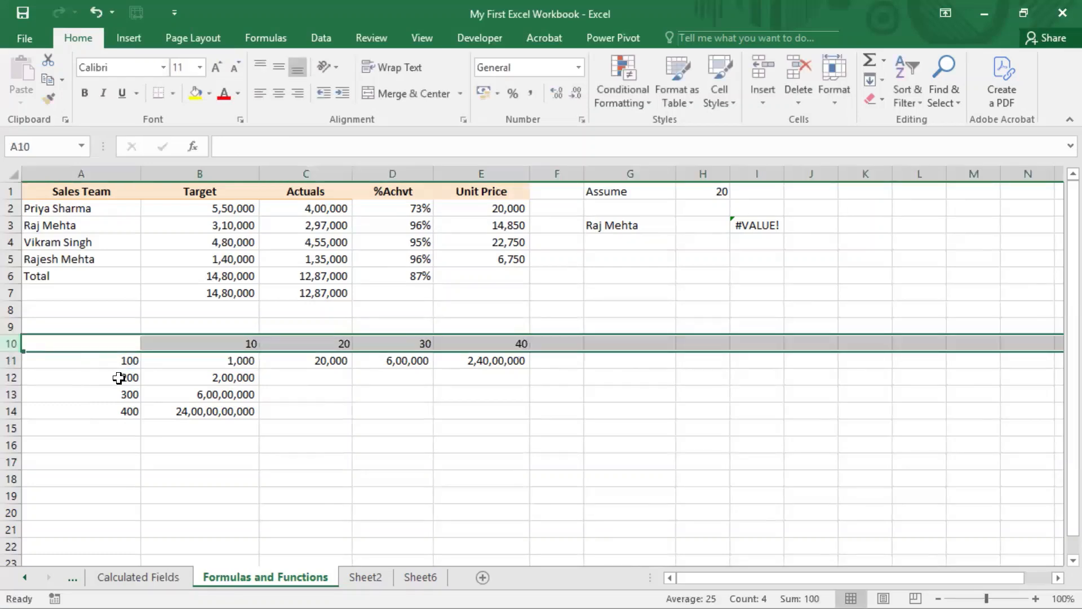
{"action": "left_click_drag", "start_coordinate": [113, 362], "coordinate": [117, 405]}
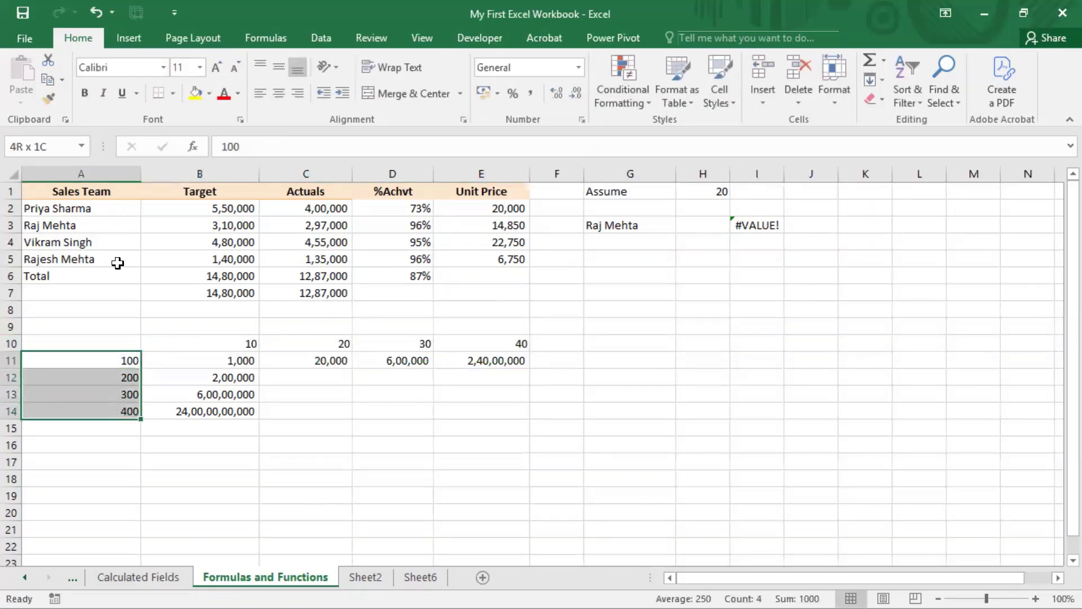
{"action": "left_click", "coordinate": [108, 172]}
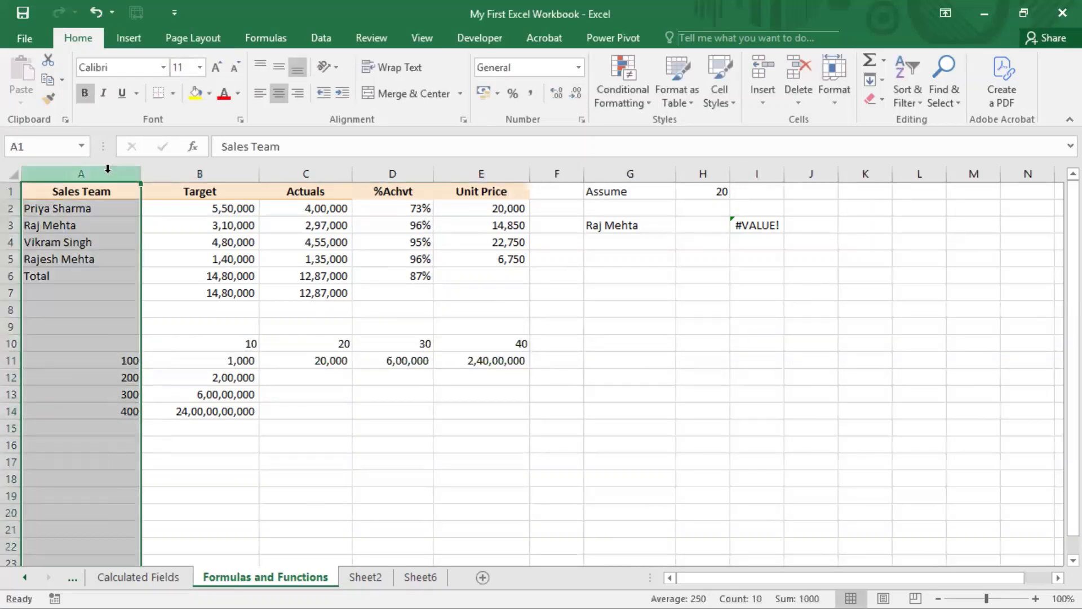
{"action": "double_click", "coordinate": [225, 360]}
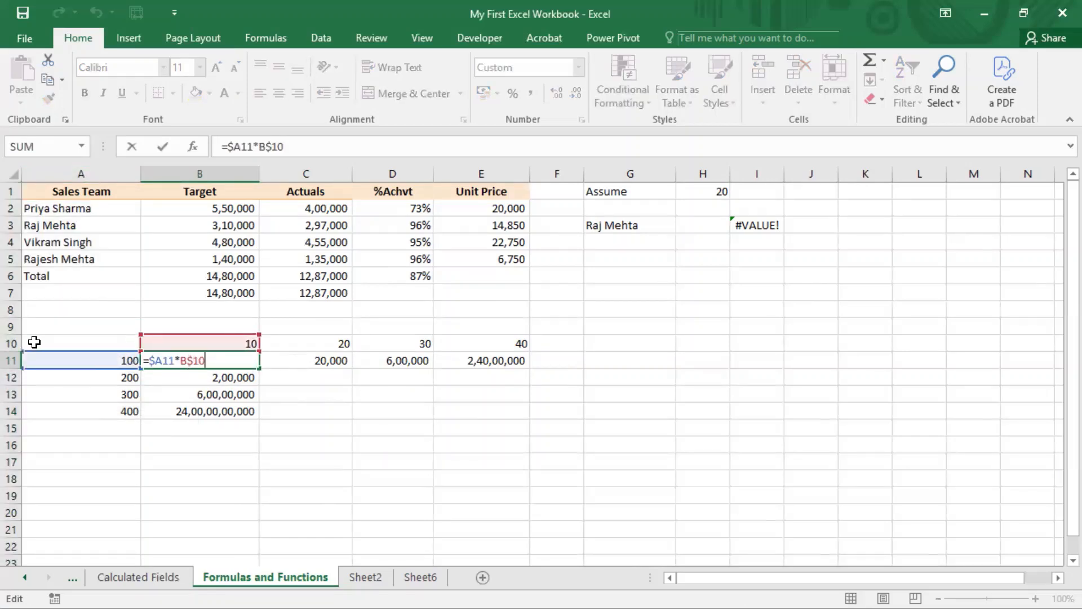
{"action": "left_click", "coordinate": [11, 343]}
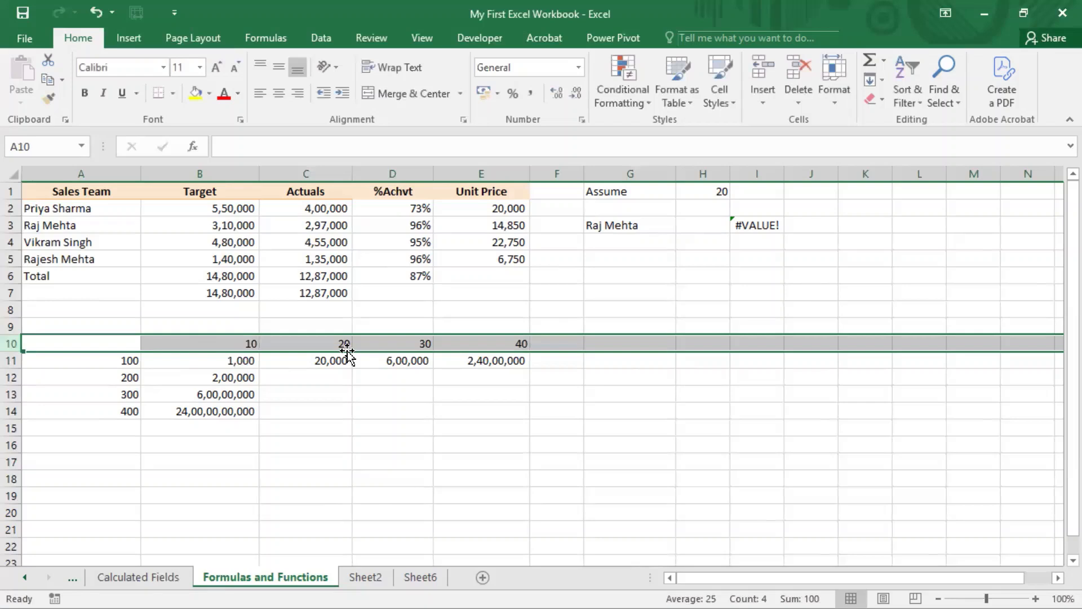
Step: Label the grid's axes by entering Qty in B9 and Unit Value in A10
{"action": "left_click", "coordinate": [242, 324]}
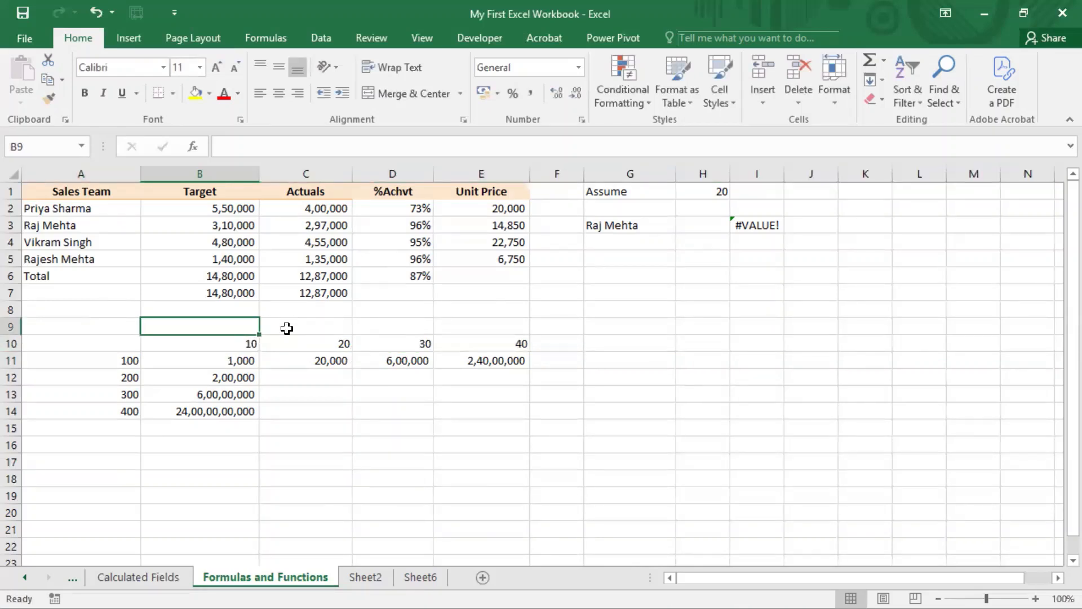
{"action": "type", "text": "Qty"}
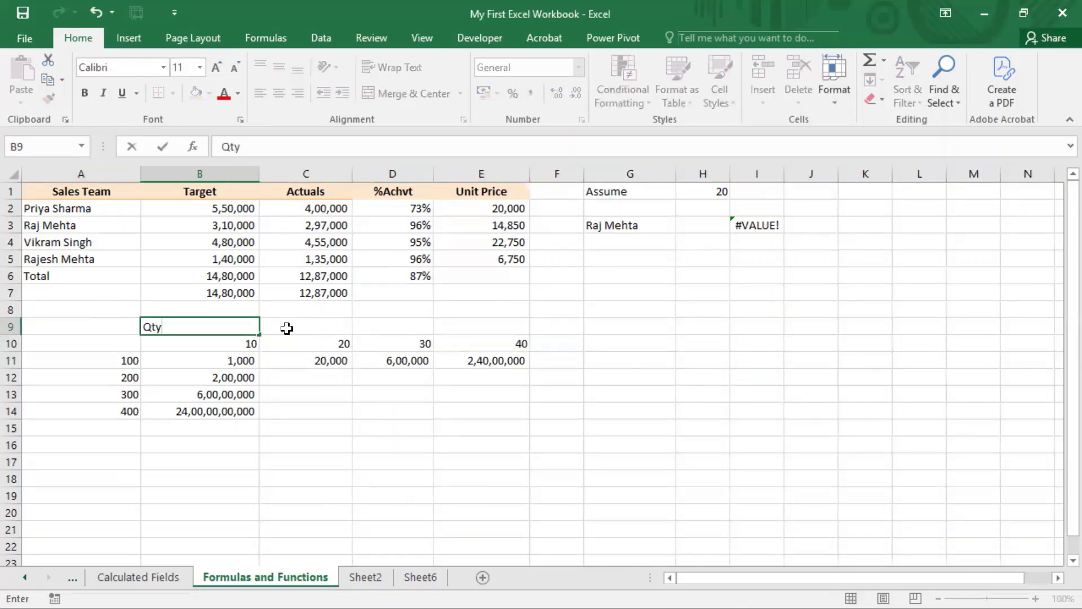
{"action": "key", "text": "Left"}
{"action": "key", "text": "Down"}
{"action": "type", "text": "Unit Value"}
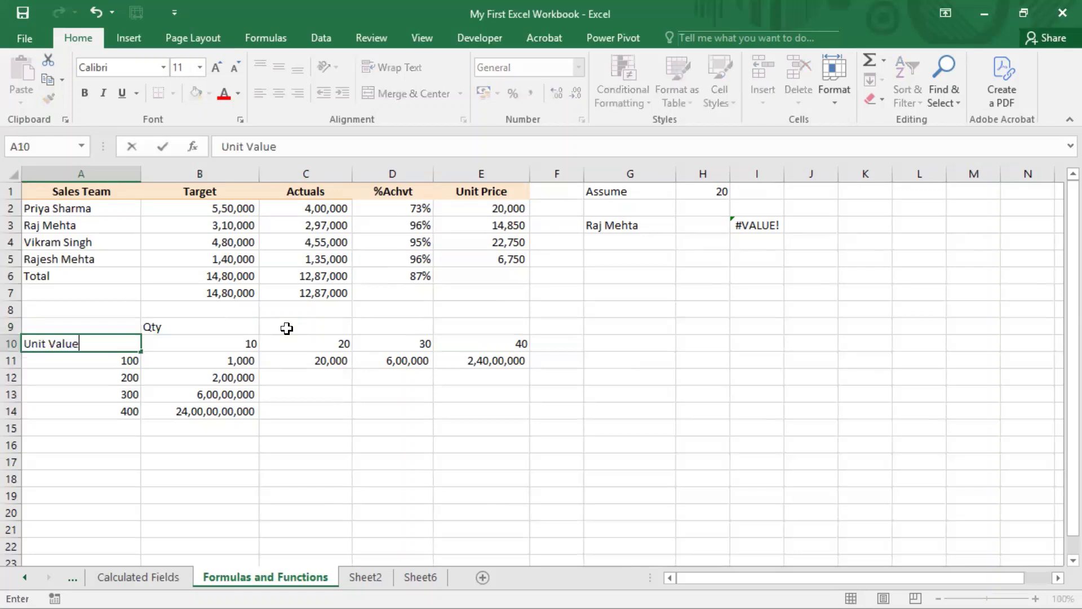
{"action": "key", "text": "Return"}
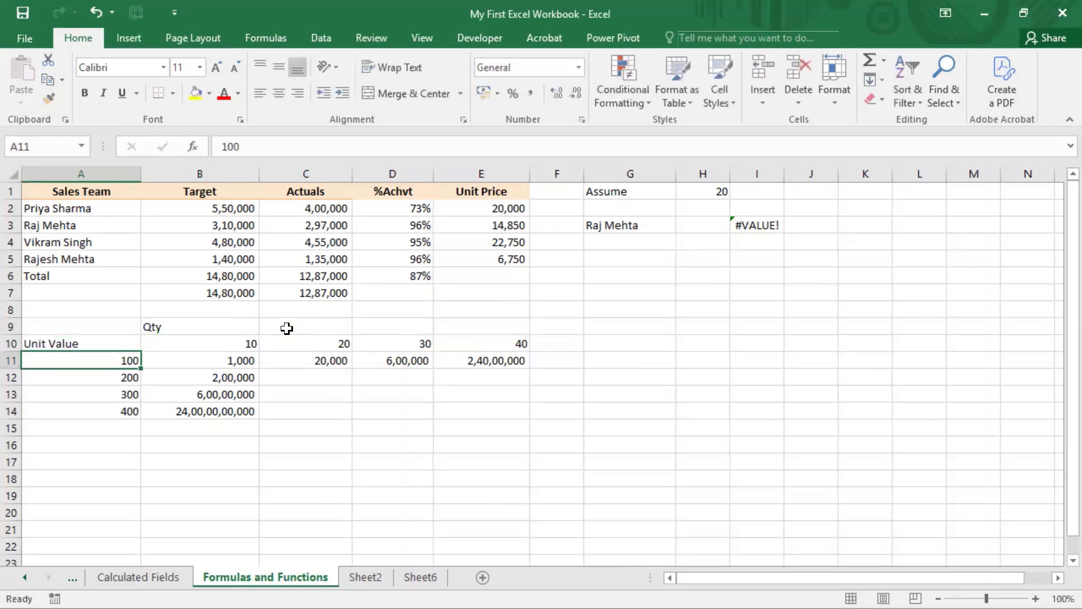
Step: Examine the unit values in A11:A14 and the individual parts of the B11 formula
{"action": "key", "text": "shift+Down"}
{"action": "key", "text": "shift+Down"}
{"action": "key", "text": "shift+Down"}
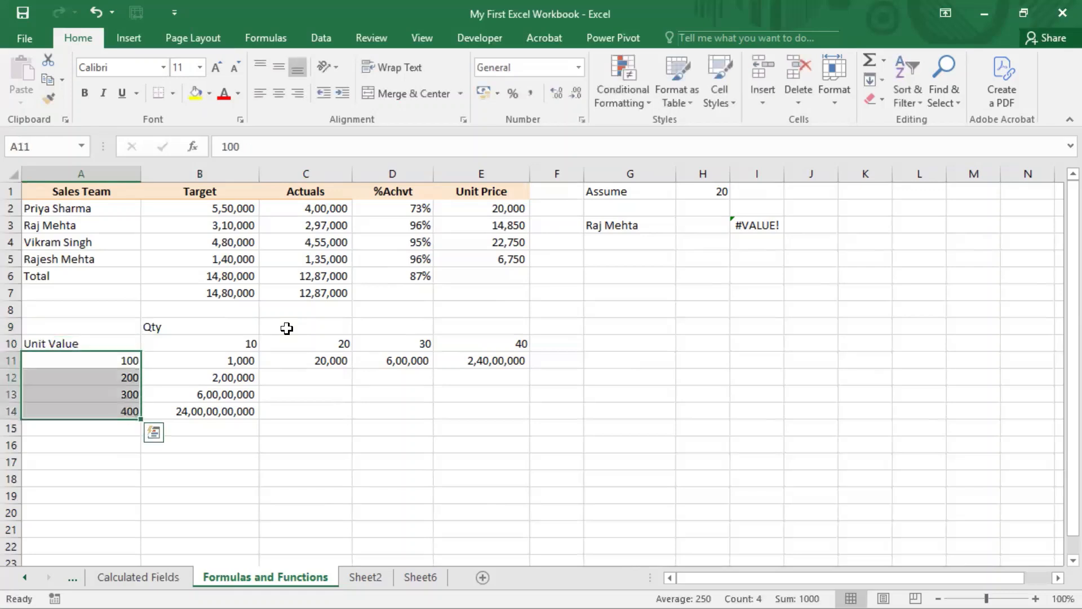
{"action": "key", "text": "Right"}
{"action": "key", "text": "F2"}
{"action": "key", "text": "Left"}
{"action": "key", "text": "Left"}
{"action": "key", "text": "Left"}
{"action": "key", "text": "Left"}
{"action": "key", "text": "Left"}
{"action": "key", "text": "Left"}
{"action": "key", "text": "Left"}
{"action": "key", "text": "Left"}
{"action": "key", "text": "Left"}
{"action": "key", "text": "Left"}
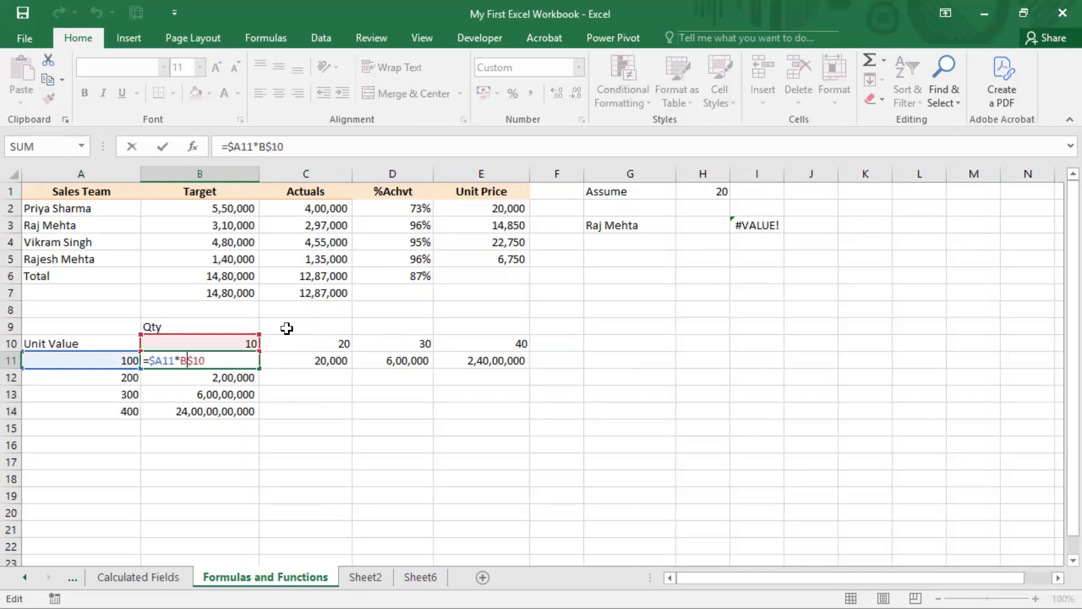
{"action": "key", "text": "Right"}
{"action": "key", "text": "shift+Right"}
{"action": "key", "text": "shift+Right"}
{"action": "key", "text": "Right"}
{"action": "key", "text": "Right"}
{"action": "key", "text": "Right"}
{"action": "key", "text": "shift+Right"}
{"action": "key", "text": "shift+Right"}
{"action": "key", "text": "shift+Right"}
{"action": "key", "text": "shift+Right"}
{"action": "key", "text": "ctrl+Return"}
Step: Examine the quantities in B10:E10 against the row-locked reference in the B11 formula
{"action": "key", "text": "Up"}
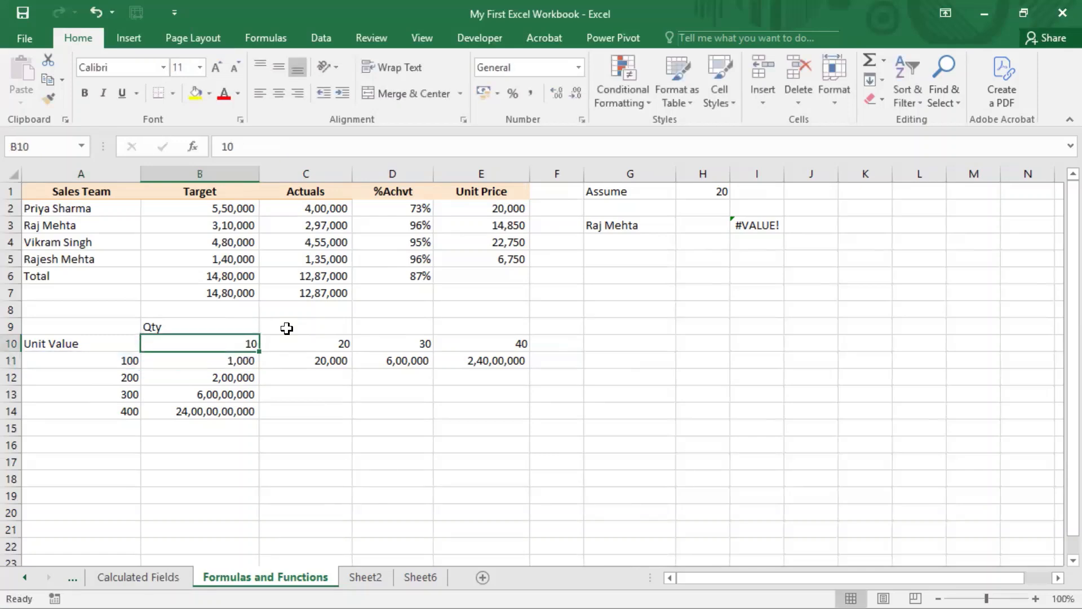
{"action": "key", "text": "shift+Right"}
{"action": "key", "text": "shift+Right"}
{"action": "key", "text": "shift+Right"}
{"action": "key", "text": "Left"}
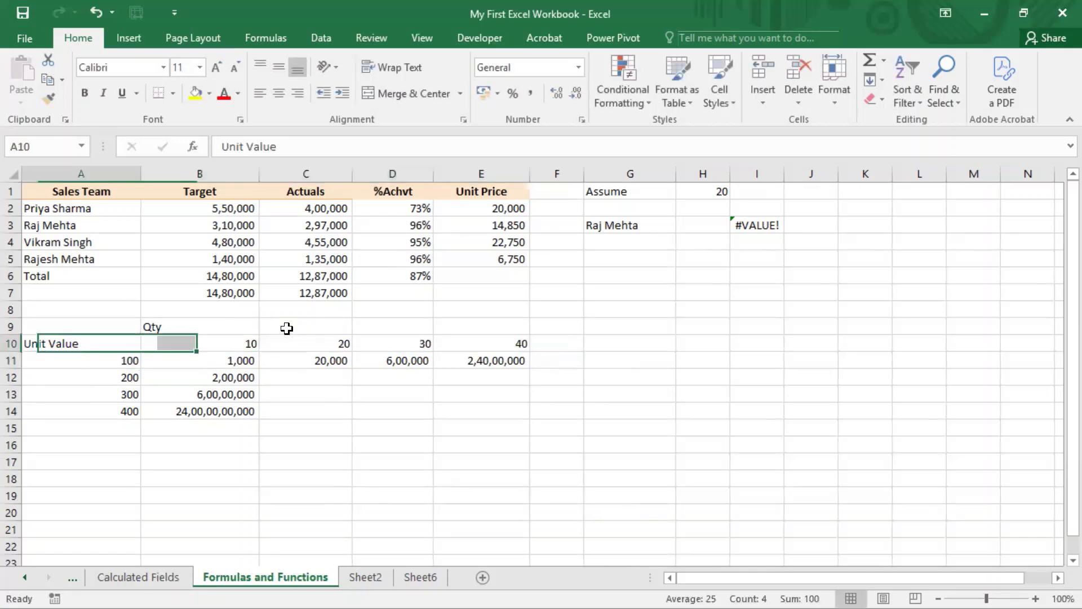
{"action": "key", "text": "Down"}
{"action": "key", "text": "Right"}
{"action": "key", "text": "F2"}
{"action": "key", "text": "ctrl+Return"}
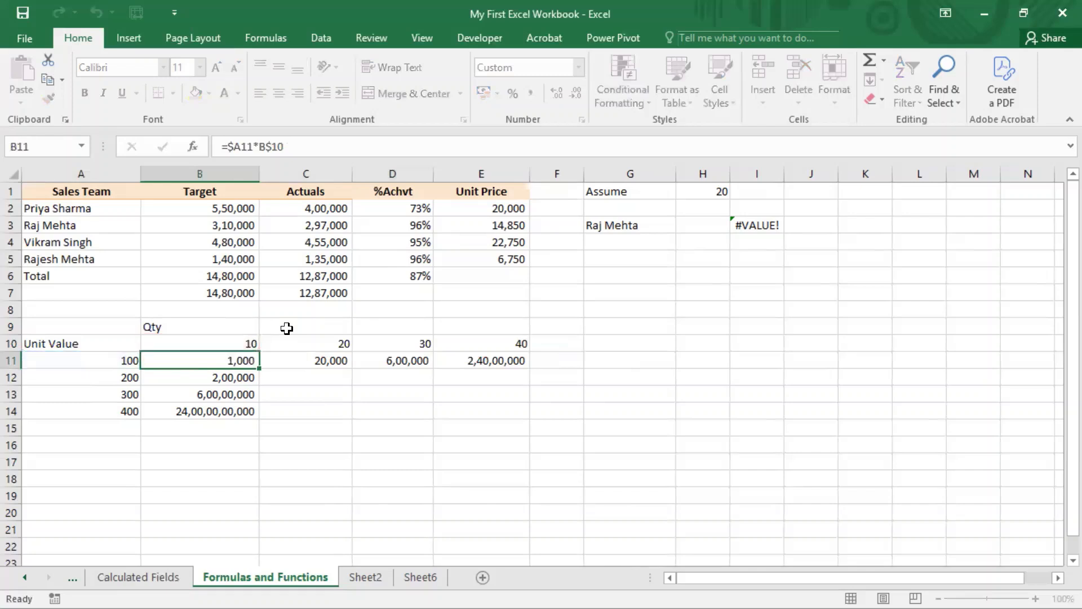
Step: Copy the mixed-reference formula from B11 across the whole grid B11:E14
{"action": "key", "text": "ctrl+c"}
{"action": "key", "text": "shift+Right"}
{"action": "key", "text": "shift+Right"}
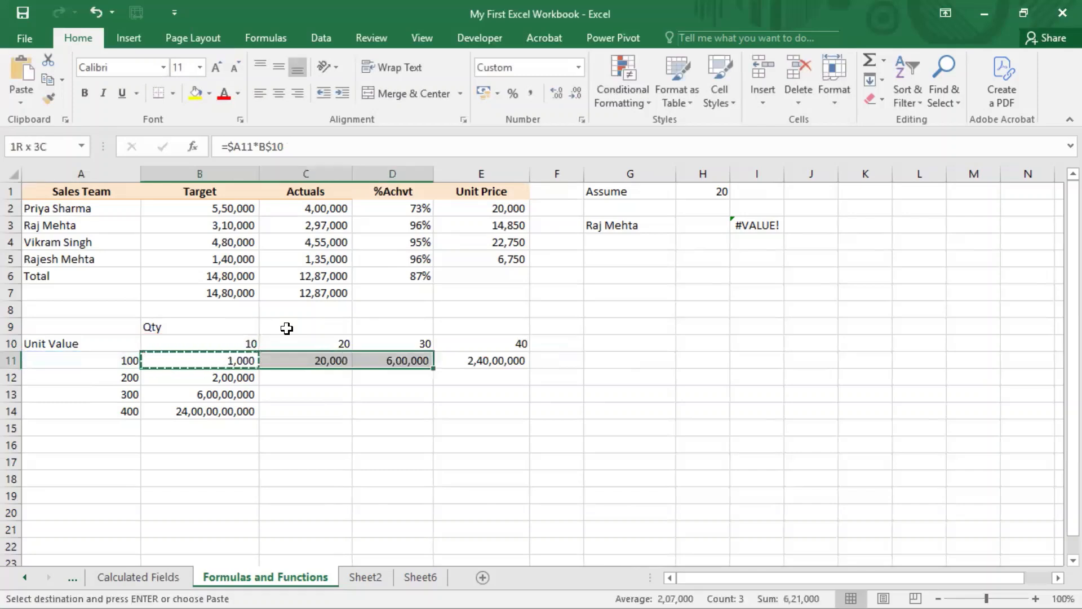
{"action": "key", "text": "shift+Right"}
{"action": "key", "text": "shift+Right"}
{"action": "key", "text": "shift+Left"}
{"action": "key", "text": "shift+Down"}
{"action": "key", "text": "shift+Down"}
{"action": "key", "text": "shift+Down"}
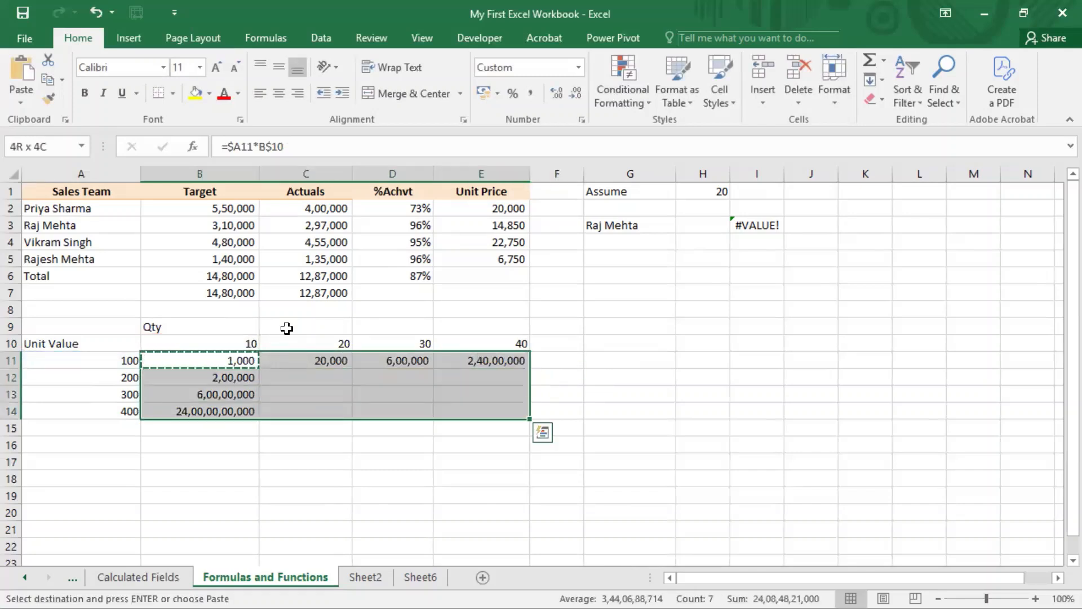
{"action": "key", "text": "ctrl+v"}
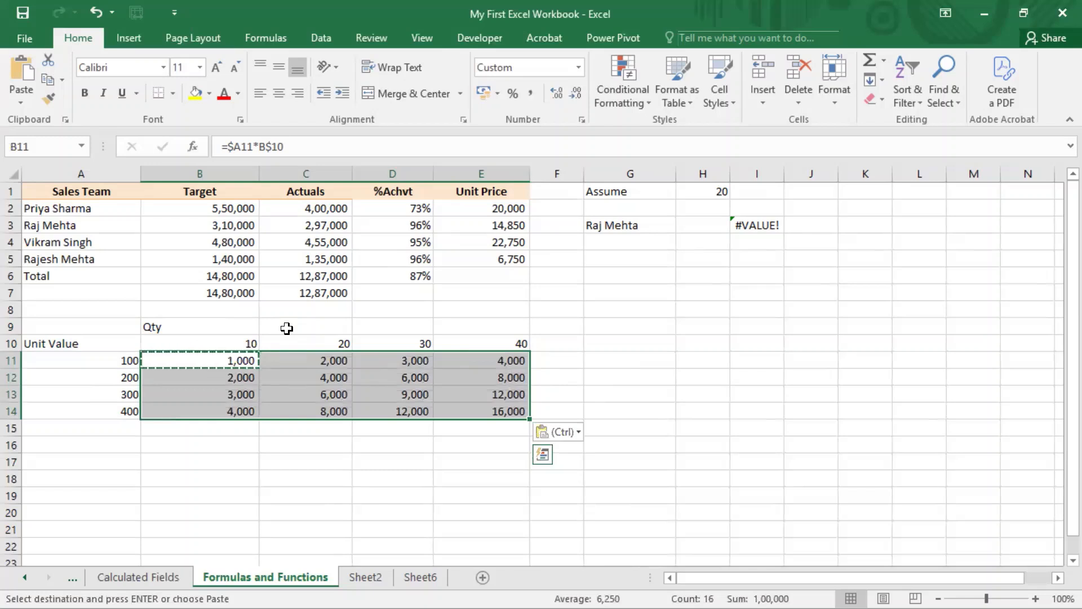
Step: Examine the copied formula in C12 against its unit value in A12 and its quantity in C10
{"action": "key", "text": "Right"}
{"action": "key", "text": "Down"}
{"action": "key", "text": "Left"}
{"action": "key", "text": "Left"}
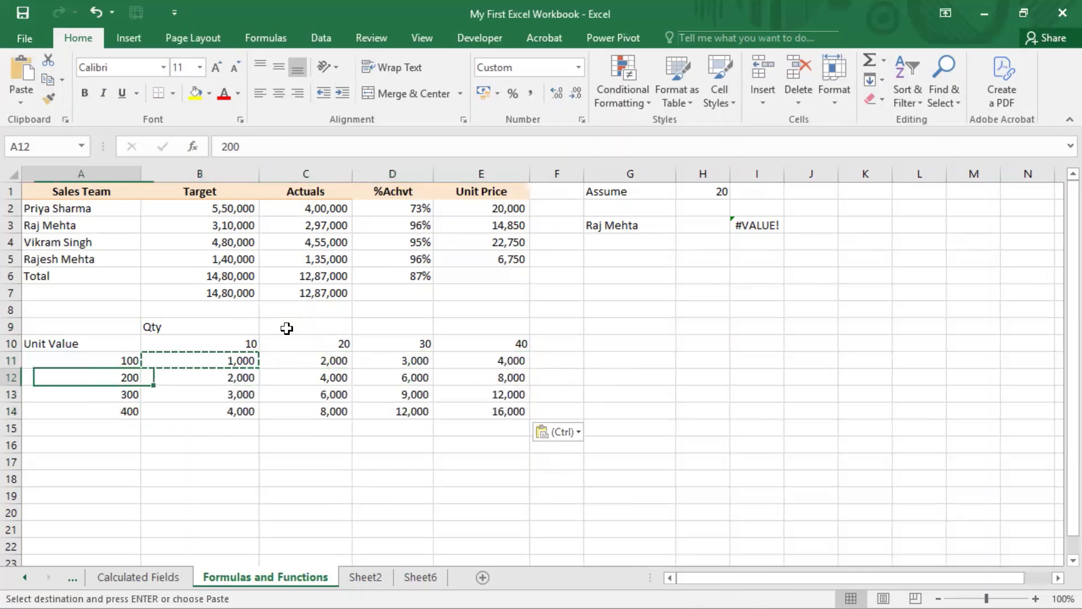
{"action": "key", "text": "Right"}
{"action": "key", "text": "Right"}
{"action": "key", "text": "Right"}
{"action": "key", "text": "Left"}
{"action": "key", "text": "Up"}
{"action": "key", "text": "Up"}
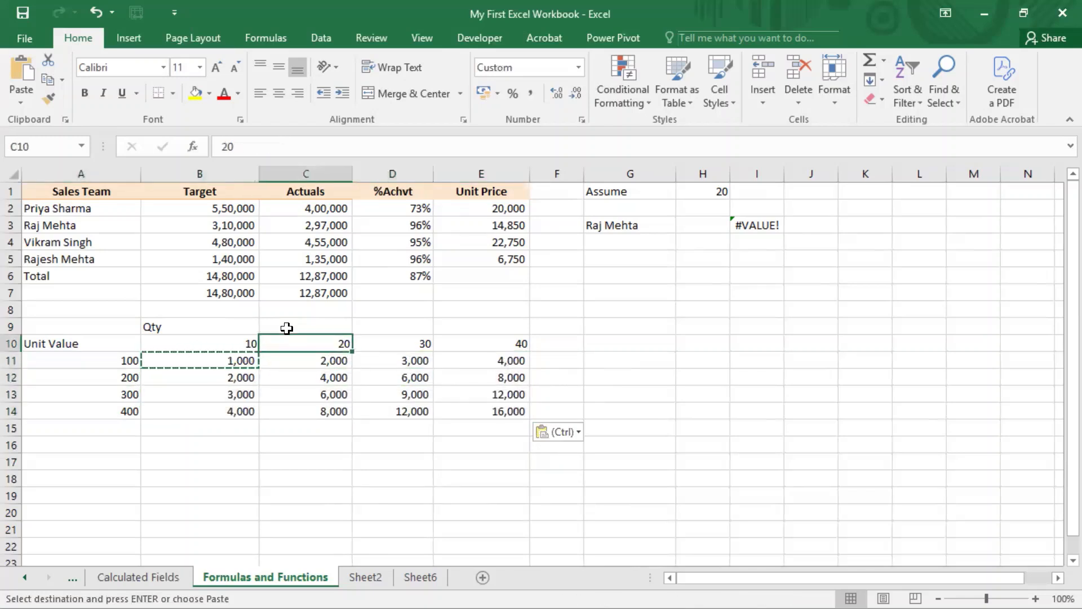
{"action": "key", "text": "Down"}
{"action": "key", "text": "Down"}
{"action": "key", "text": "F2"}
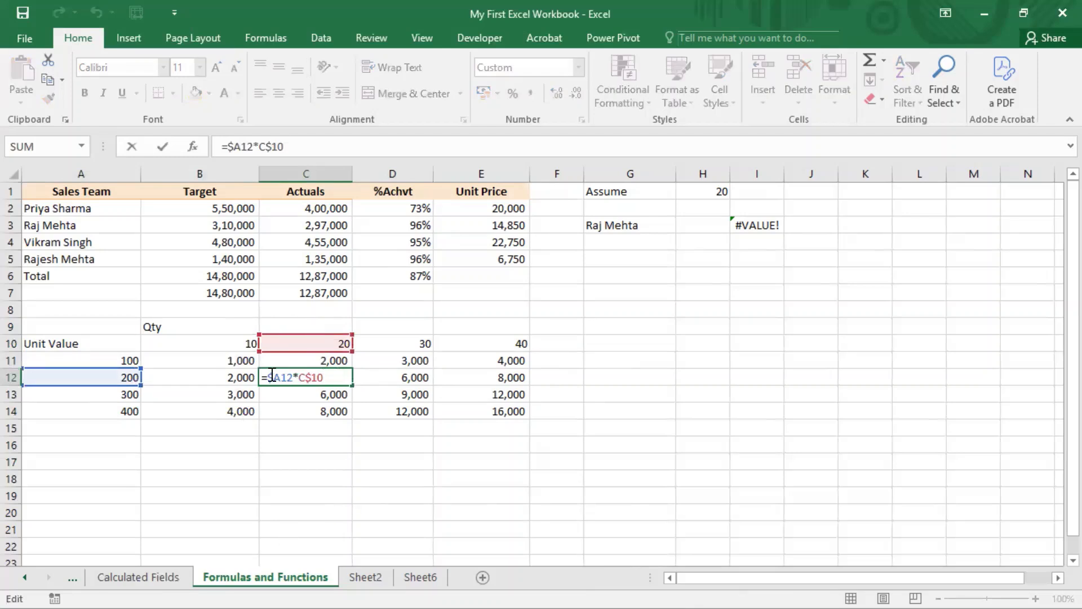
{"action": "left_click_drag", "start_coordinate": [281, 377], "coordinate": [292, 377]}
{"action": "key", "text": "Escape"}
Step: Examine which cells the copied formulas in D12, D11 and C11 refer to
{"action": "key", "text": "Right"}
{"action": "key", "text": "F2"}
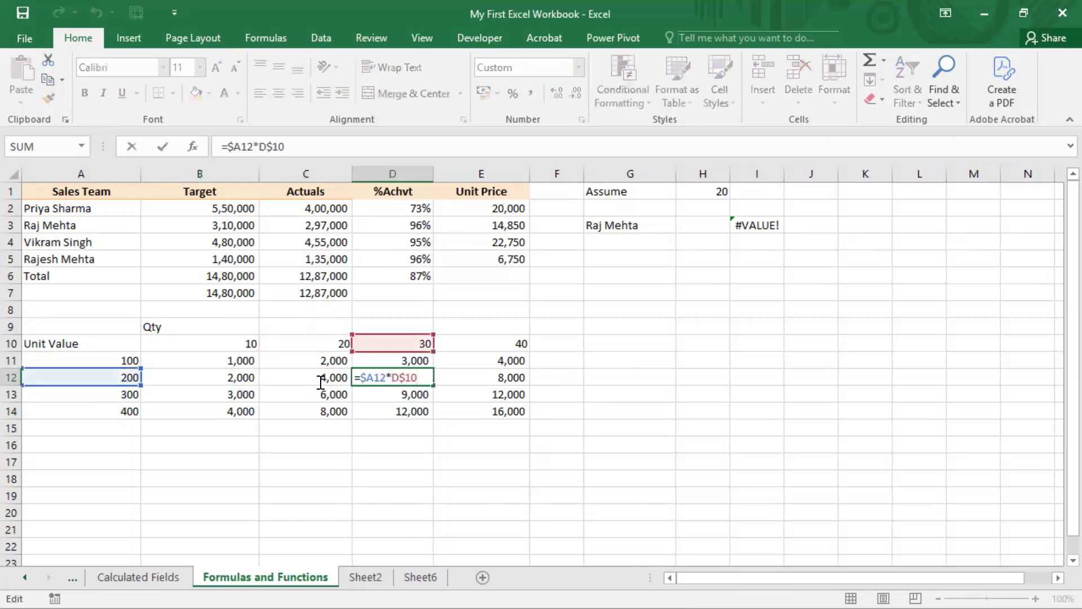
{"action": "key", "text": "Escape"}
{"action": "key", "text": "Up"}
{"action": "key", "text": "F2"}
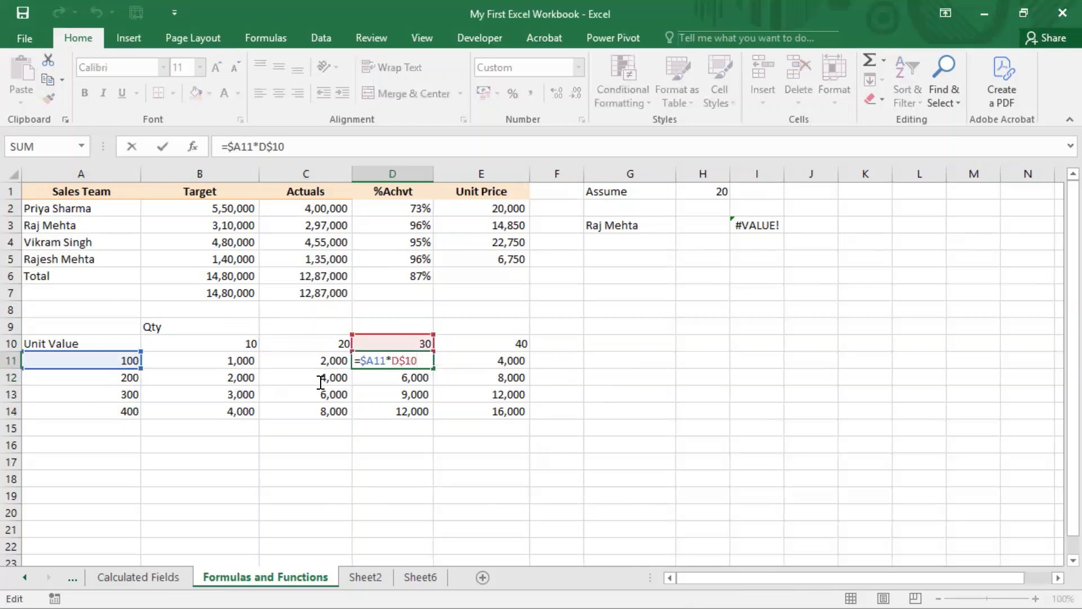
{"action": "key", "text": "Escape"}
{"action": "key", "text": "Left"}
{"action": "key", "text": "F2"}
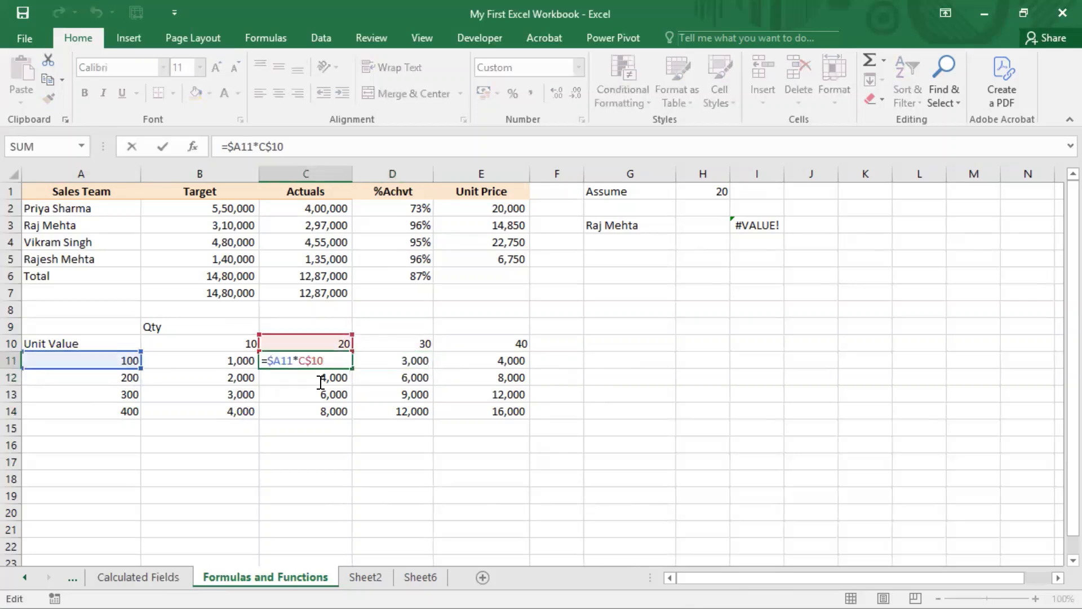
{"action": "key", "text": "Escape"}
Step: Examine which cells the copied formulas in C13, B13, B14 and C14 refer to
{"action": "key", "text": "Down"}
{"action": "key", "text": "Down"}
{"action": "key", "text": "F2"}
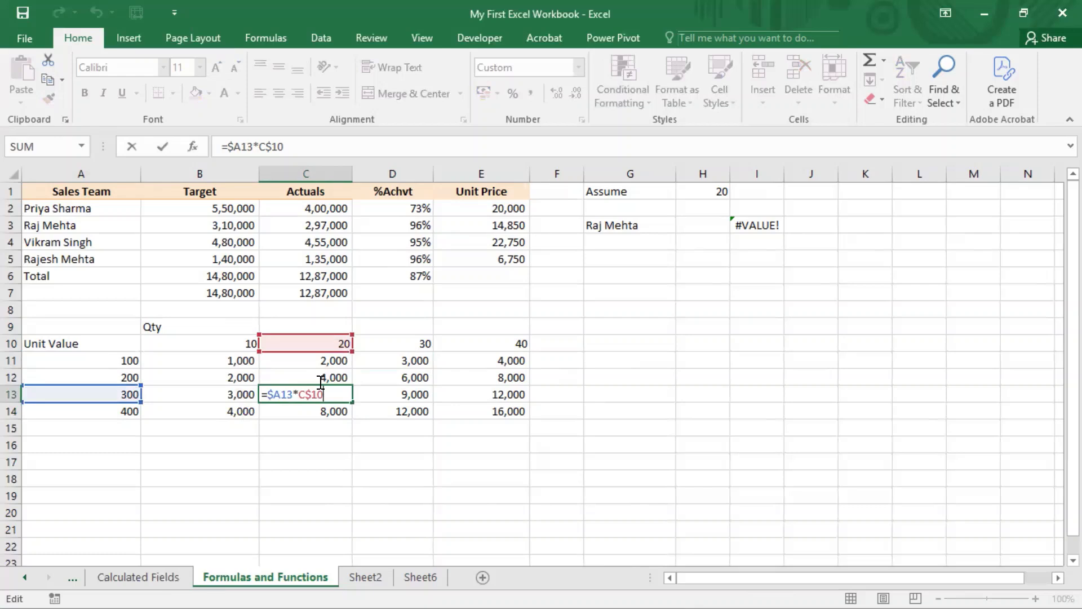
{"action": "key", "text": "Escape"}
{"action": "key", "text": "Left"}
{"action": "key", "text": "F2"}
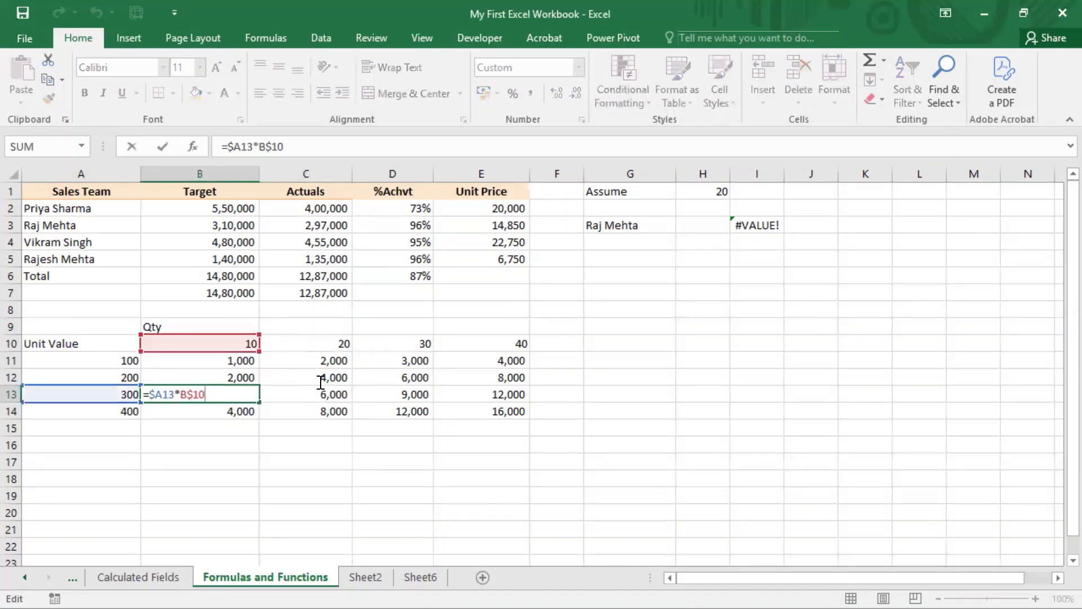
{"action": "key", "text": "Escape"}
{"action": "key", "text": "Down"}
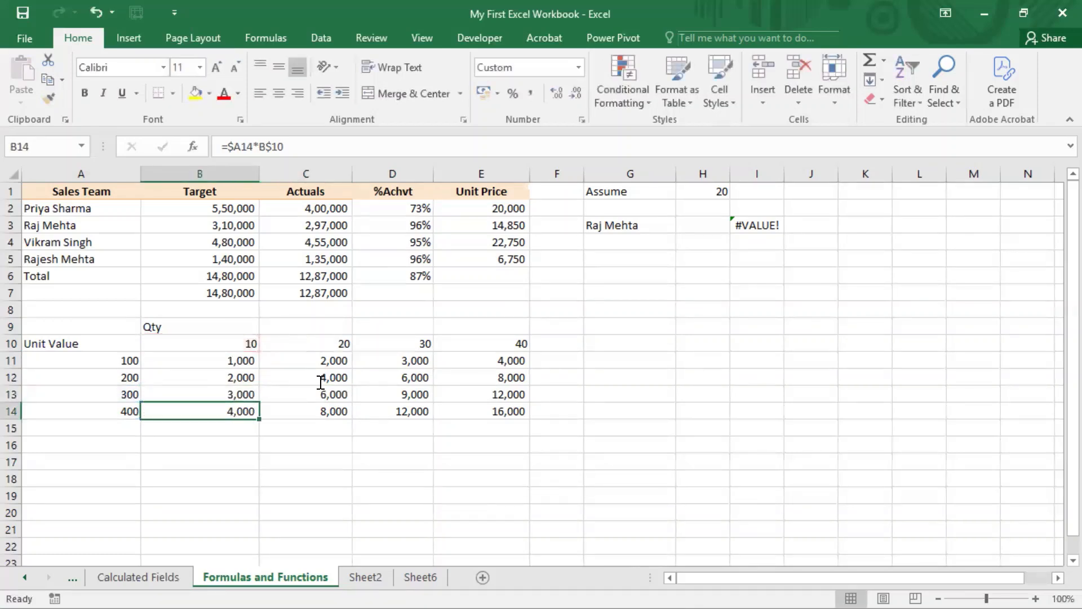
{"action": "key", "text": "F2"}
{"action": "key", "text": "Escape"}
{"action": "key", "text": "Right"}
{"action": "key", "text": "F2"}
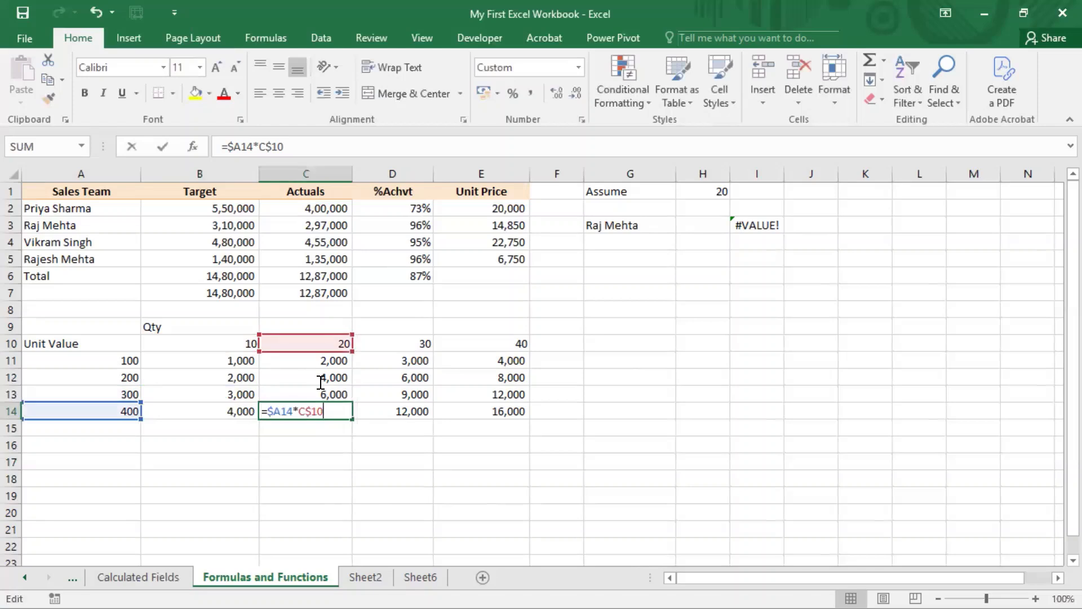
{"action": "key", "text": "Escape"}
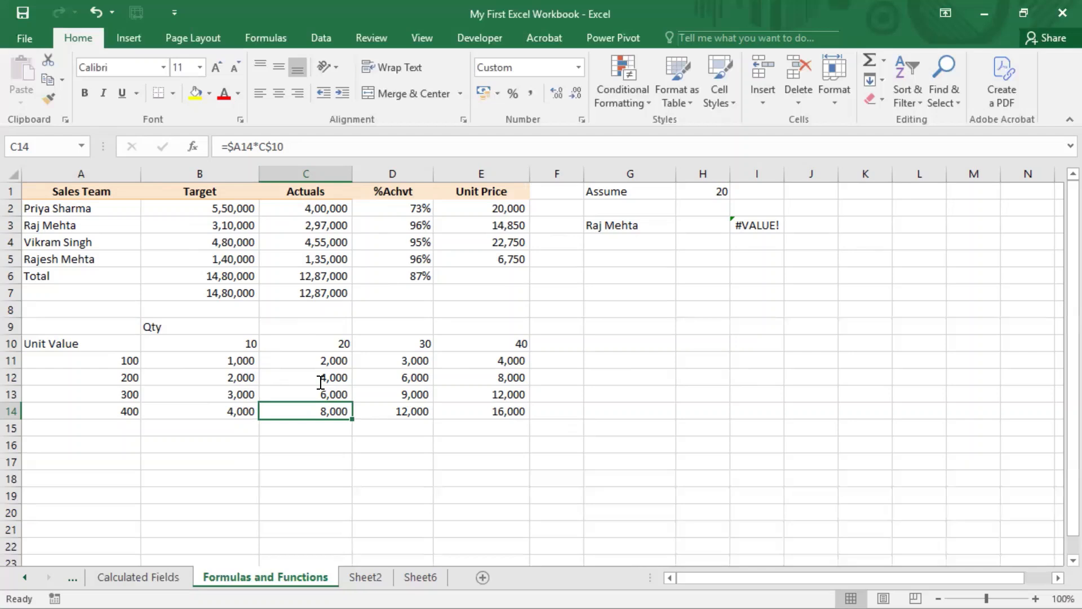
{"action": "key", "text": "alt+Tab"}
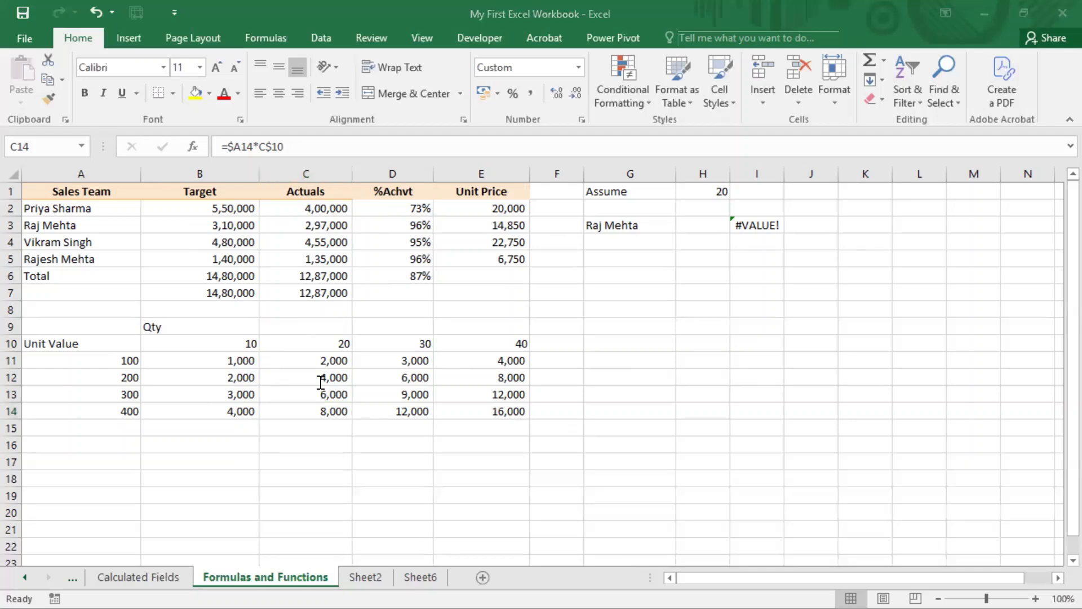